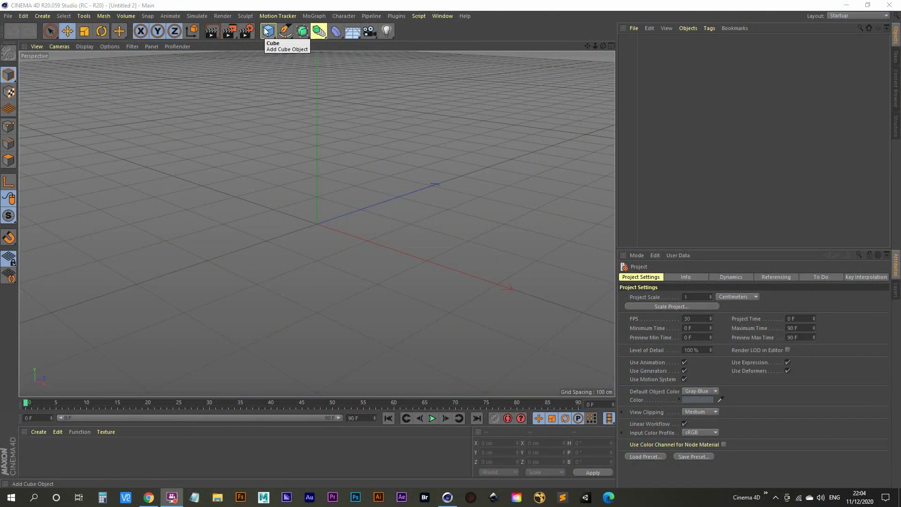
Step: Add a cube, lower its height to about 141 cm and set its Z size to 10 cm
left_click(267, 31)
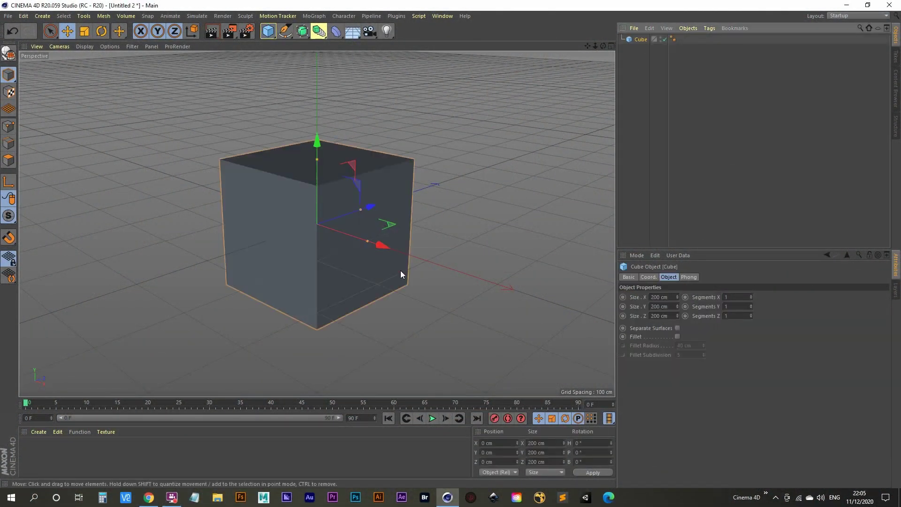
left_click_drag(361, 210, 332, 237)
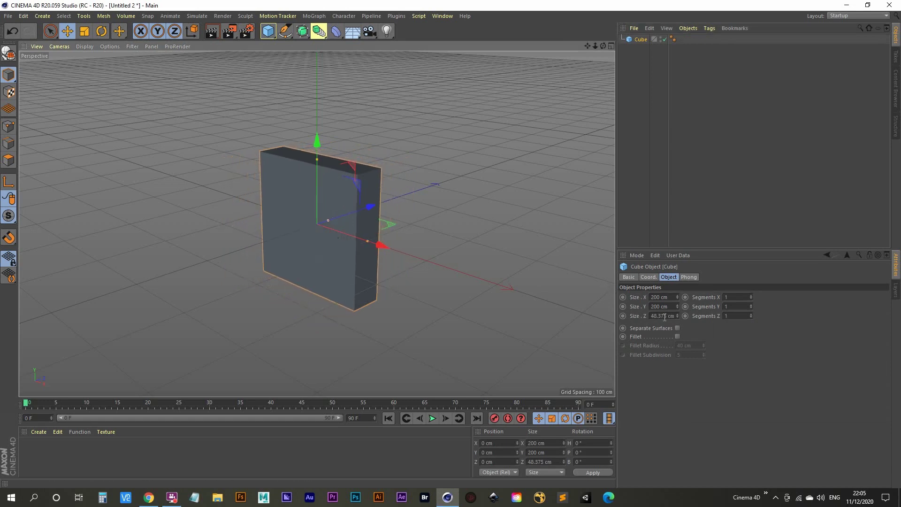
left_click_drag(318, 160, 318, 179)
left_click_drag(328, 220, 322, 224)
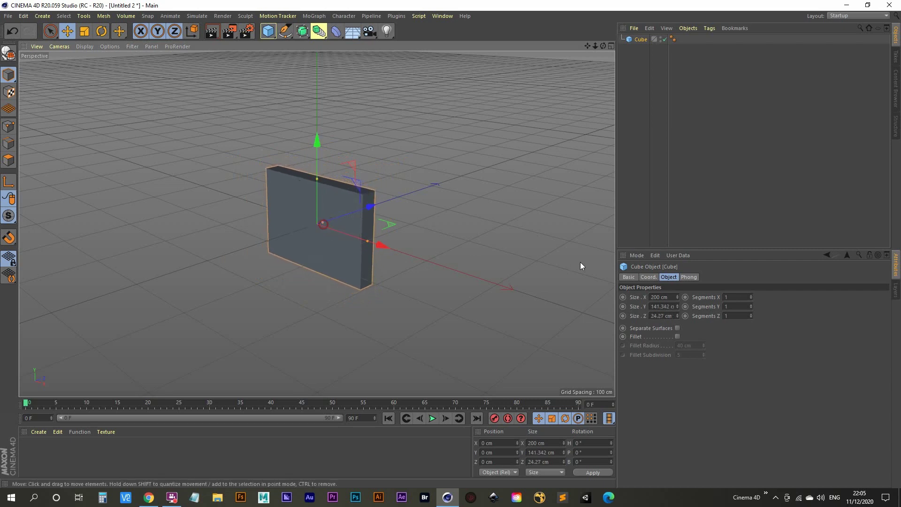
left_click(670, 315)
type("10")
key("Return")
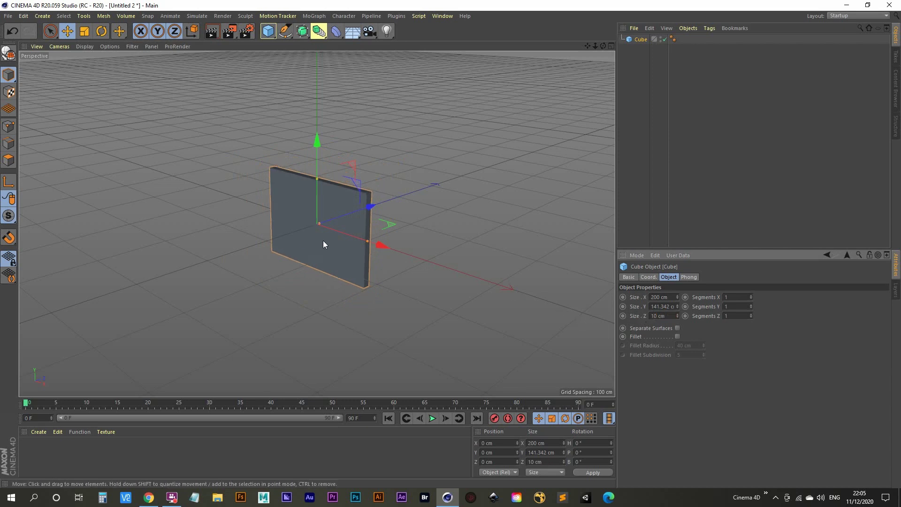
Step: Set the thin cube's X size to 160 cm and its Y size to 100 cm
left_click_drag(363, 241, 356, 239)
left_click(660, 296)
type("160")
key("Return")
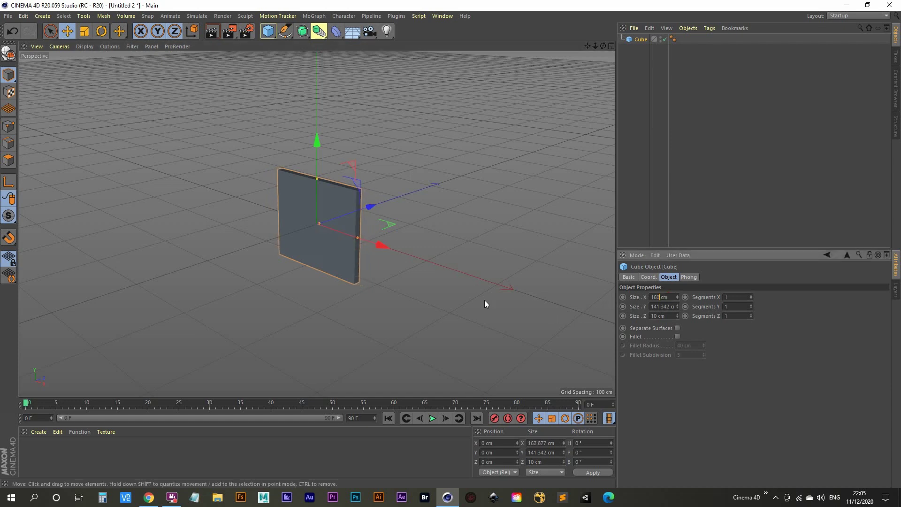
left_click(672, 307)
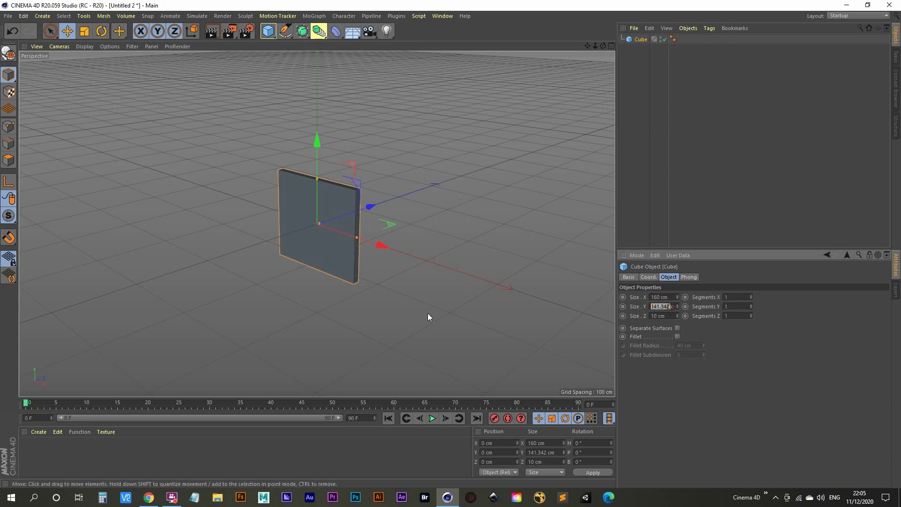
type("100")
key("Return")
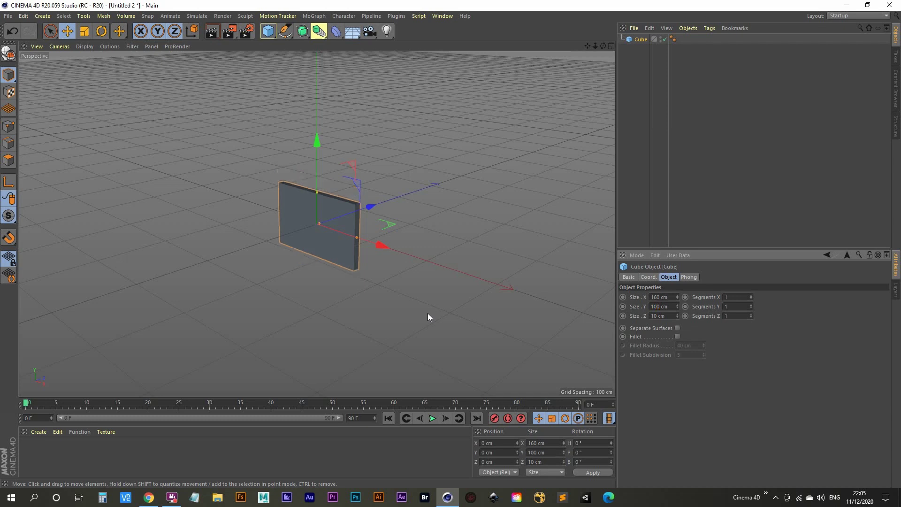
Step: Narrow the cube along X and set its X size to 100 cm
left_click_drag(359, 238, 342, 240)
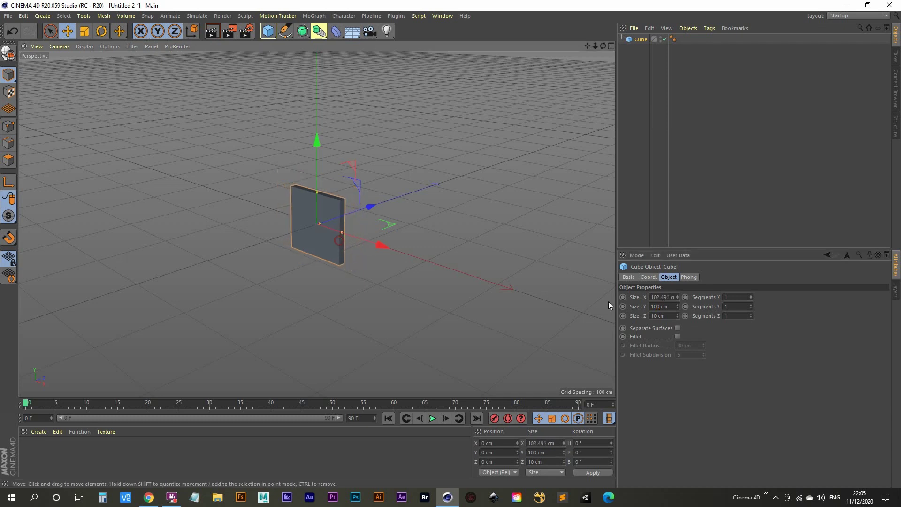
left_click(670, 297)
double_click(670, 296)
type("100")
key("Return")
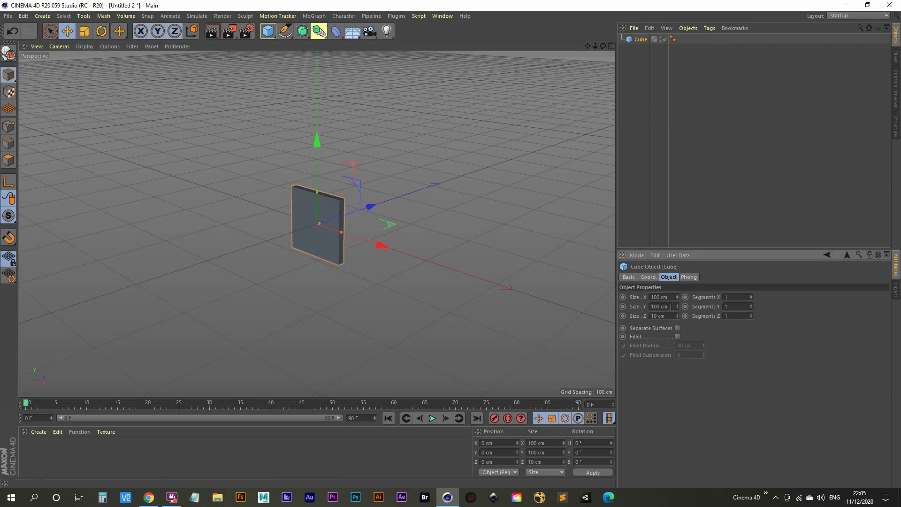
Step: Raise the cube by setting its Y position to 50 cm
mouse_move(319, 246)
left_mouse_down("alt")
mouse_move(353, 209)
mouse_move(334, 245)
left_mouse_up("alt")
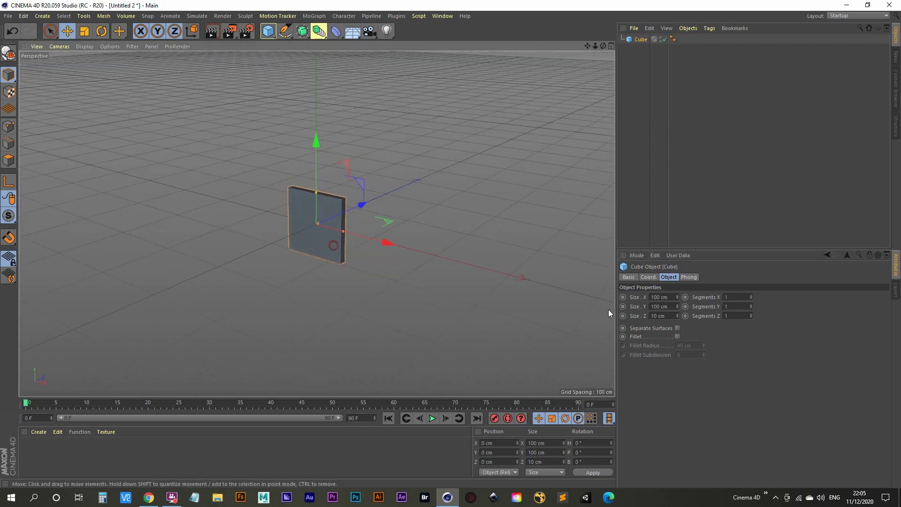
double_click(671, 306)
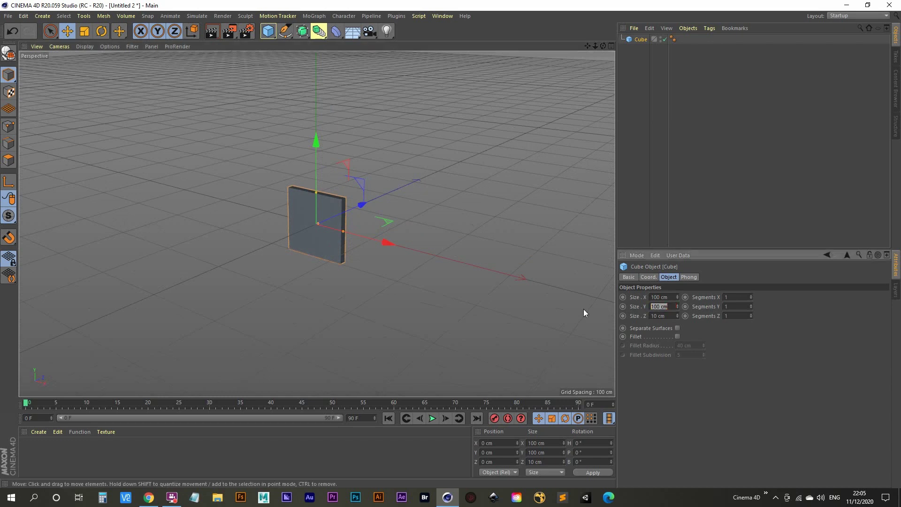
left_click(648, 276)
type("50")
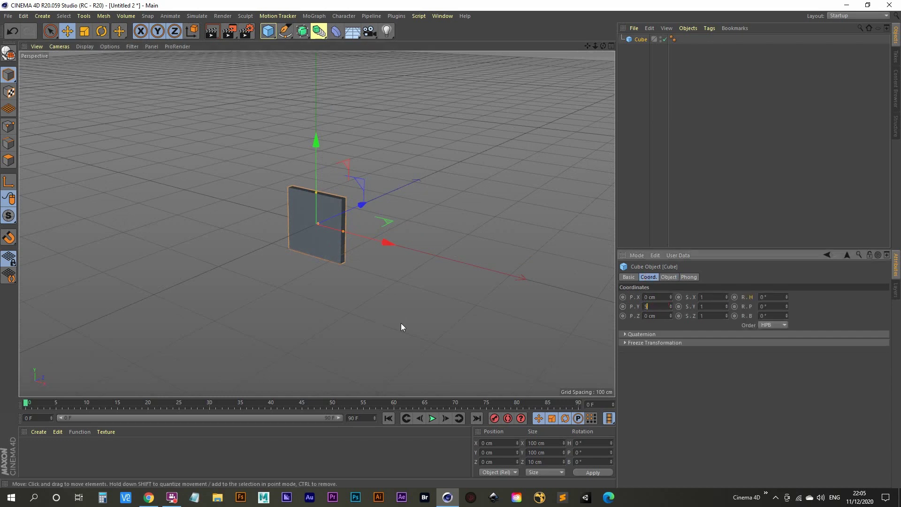
key("Return")
left_click_drag(337, 203, 358, 201, "alt")
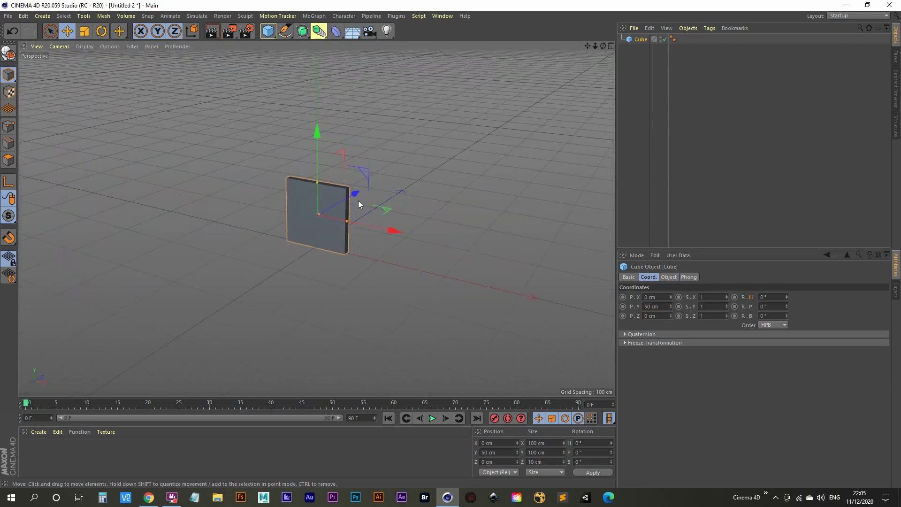
Step: Add a plane and scale it uniformly to about 1697 cm as a ground beneath the cube
left_click(267, 33)
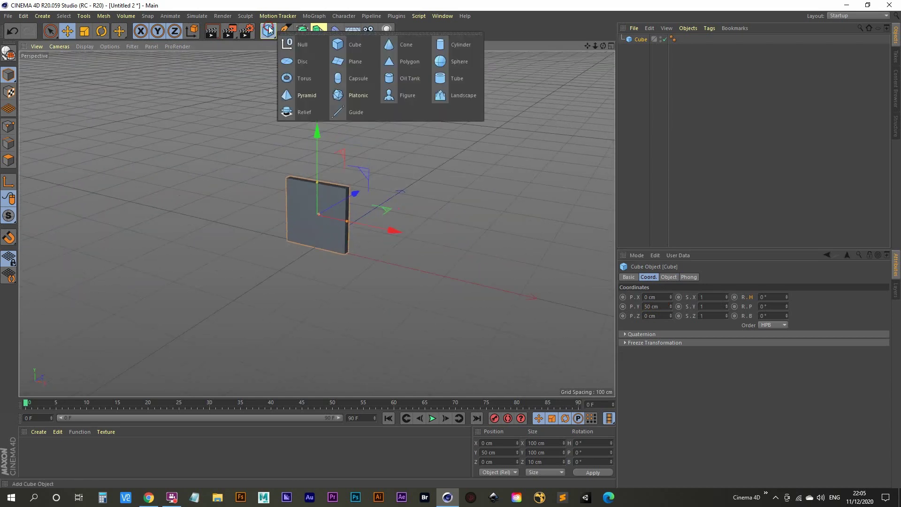
left_click(356, 61)
left_click_drag(330, 260, 263, 281, "alt")
key("t")
left_click_drag(115, 178, 332, 226)
Step: Rename the plane object as Floor and clear the object selection
double_click(641, 39)
type("Flo")
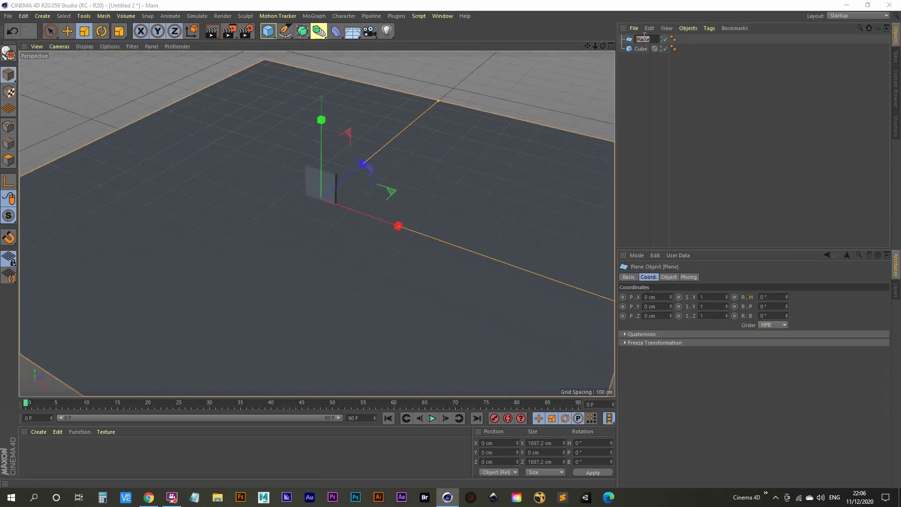
type("or")
key("Return")
left_click(641, 48)
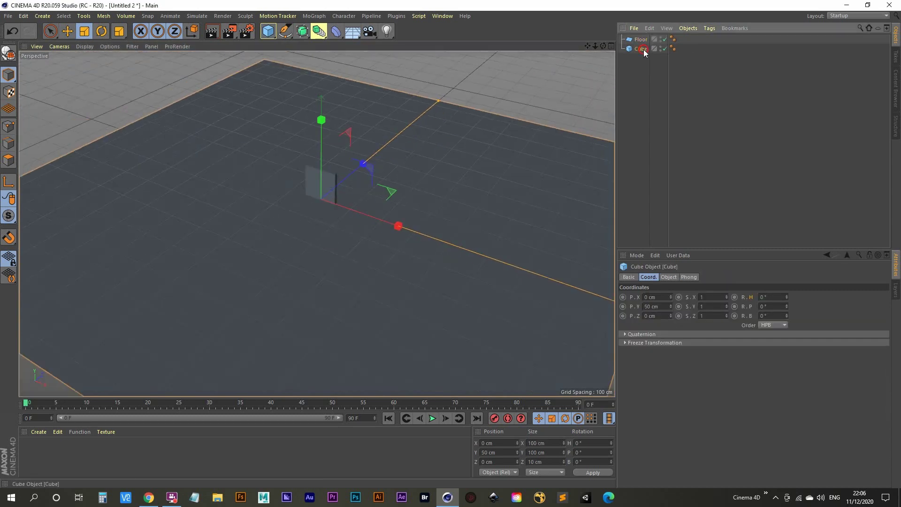
left_click(631, 113)
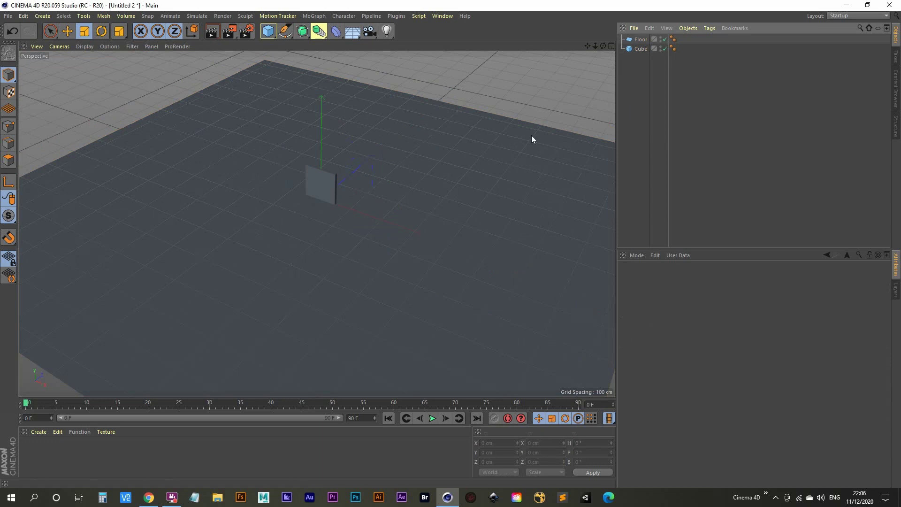
Step: Create two new materials and name them Floor and Cube
mouse_move(315, 239)
left_mouse_down("alt")
mouse_move(314, 262)
mouse_move(318, 227)
left_mouse_up("alt")
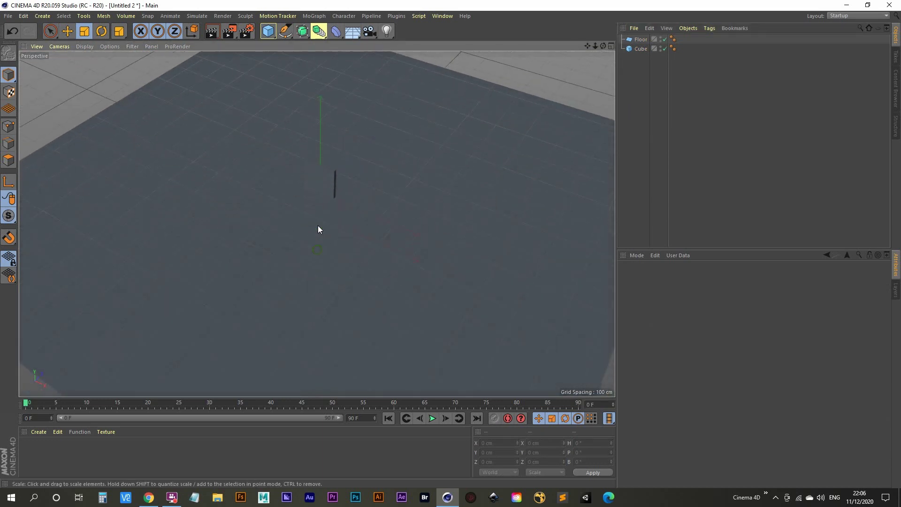
double_click(32, 458)
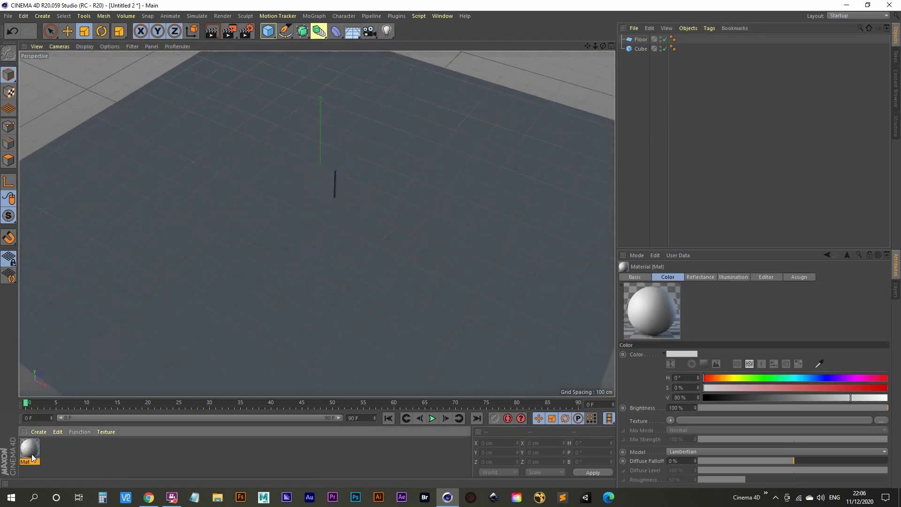
double_click(31, 465)
double_click(52, 462)
type("Floor")
key("Return")
double_click(35, 461)
type("Ci")
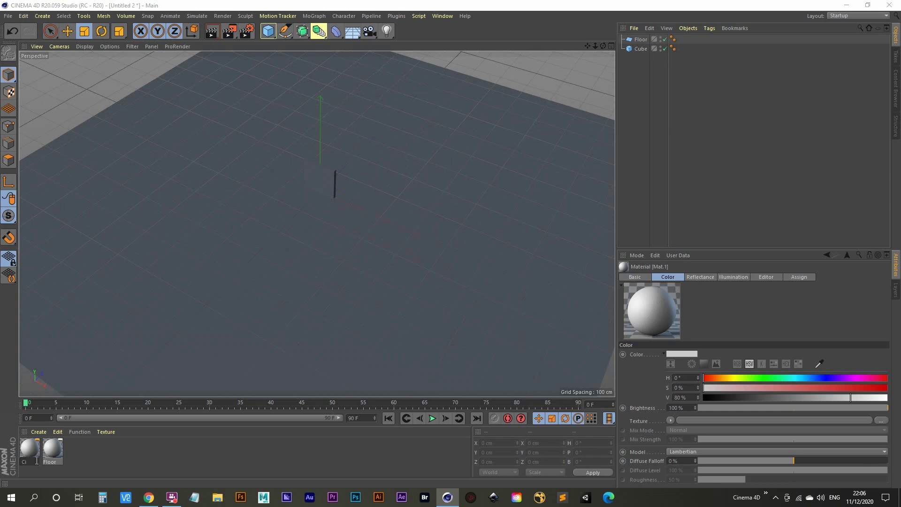
key("Return")
Step: Apply the Floor material to the plane and make its colour pure white with a V value of 100%
left_click(53, 451)
left_click_drag(55, 455, 212, 267)
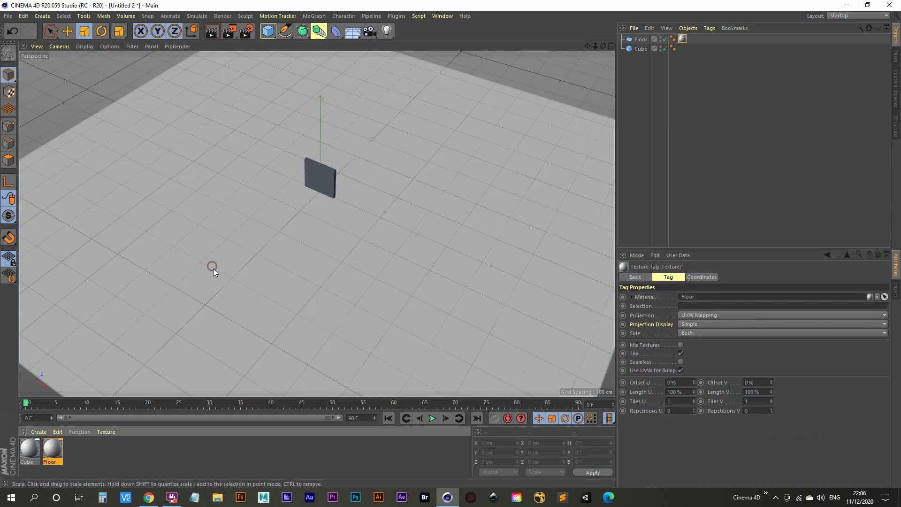
double_click(47, 449)
left_click(158, 163)
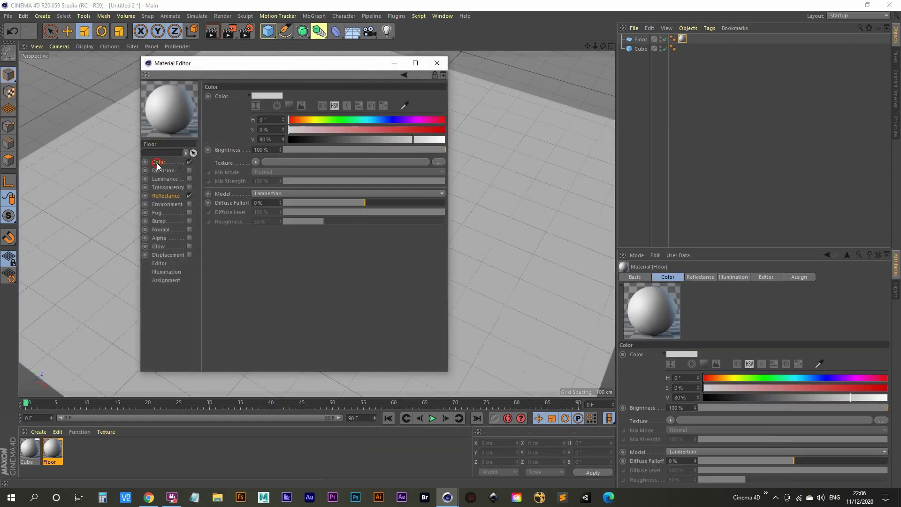
left_click_drag(413, 139, 466, 139)
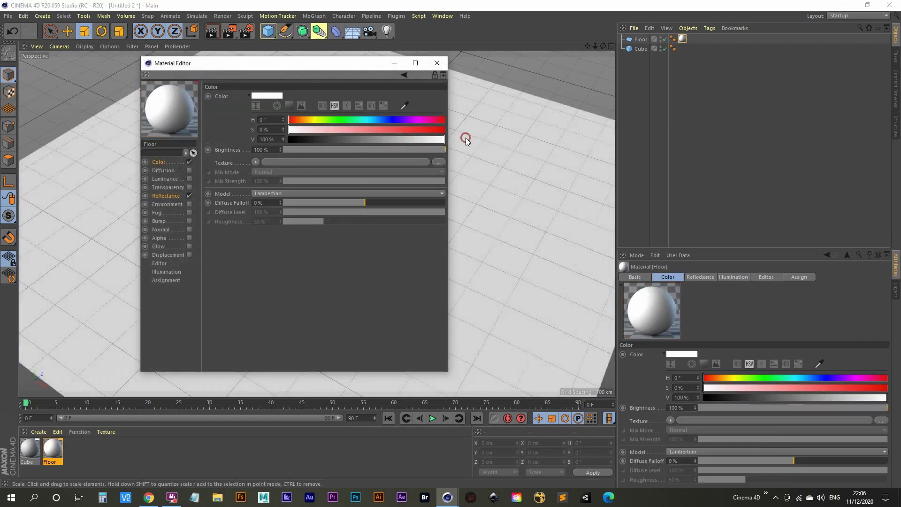
left_click_drag(352, 69, 572, 56)
left_click(657, 50)
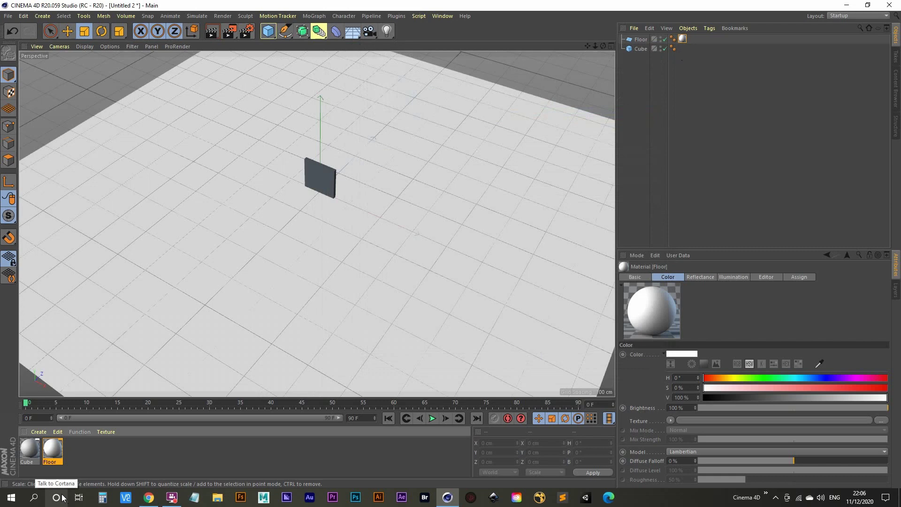
Step: Apply the Cube material to the cube and enable its transparency with the Glass refraction preset
left_click_drag(26, 447, 320, 180)
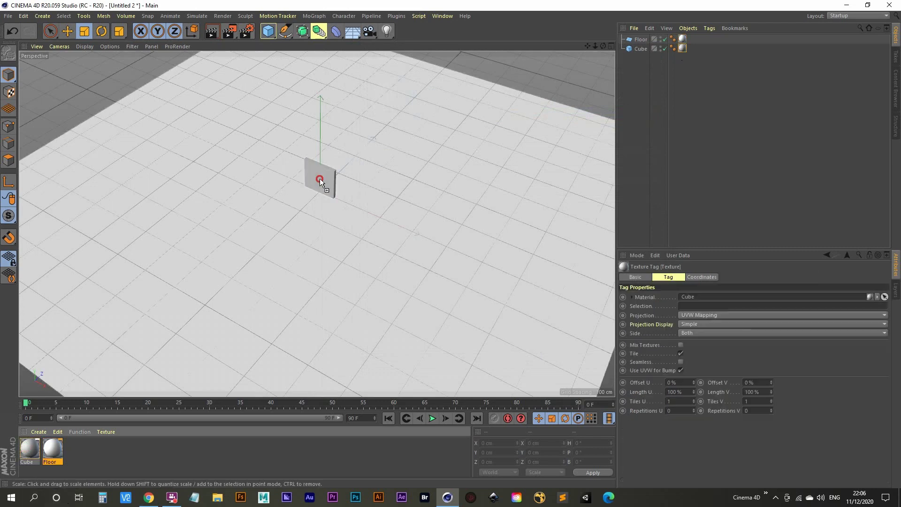
double_click(29, 455)
left_click_drag(342, 66, 684, 81)
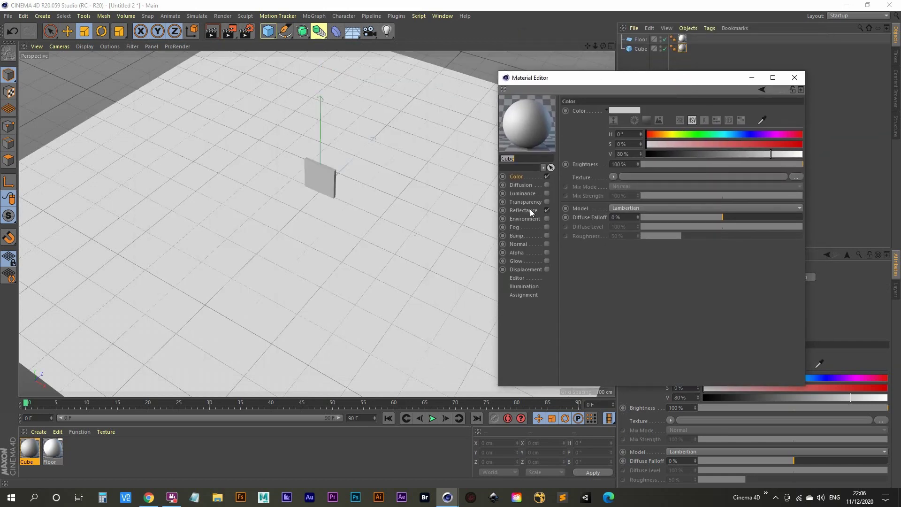
left_click(545, 203)
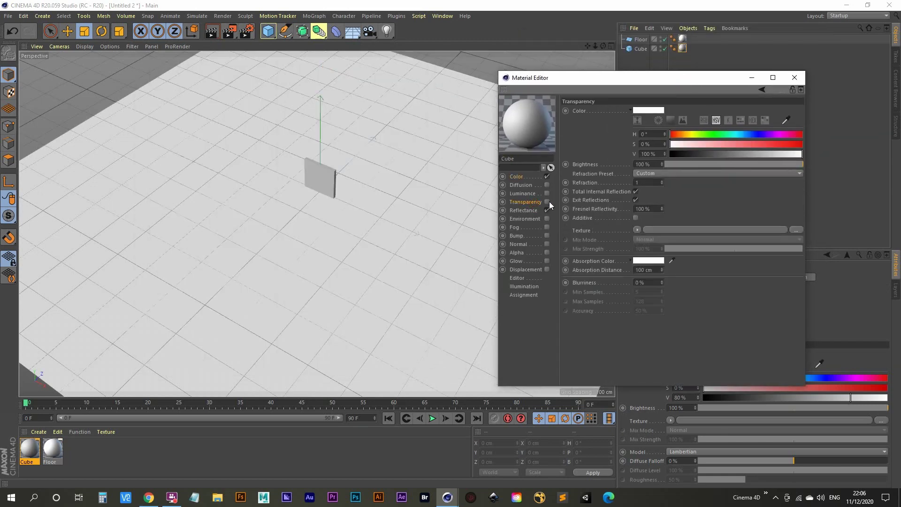
left_click(547, 201)
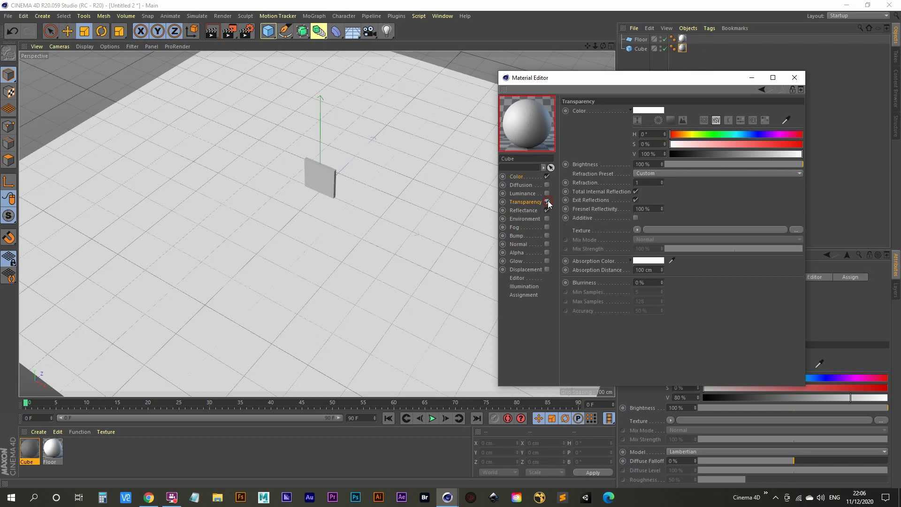
left_click(707, 175)
left_click(691, 232)
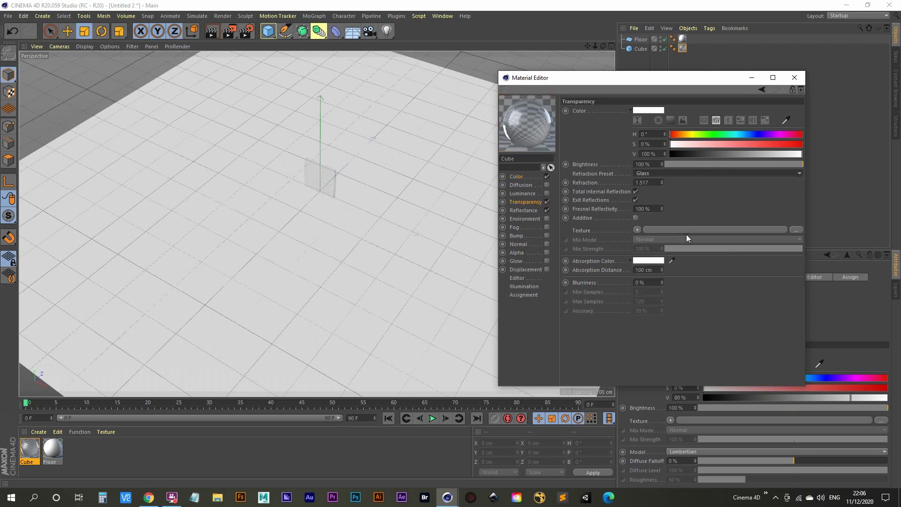
left_click(795, 77)
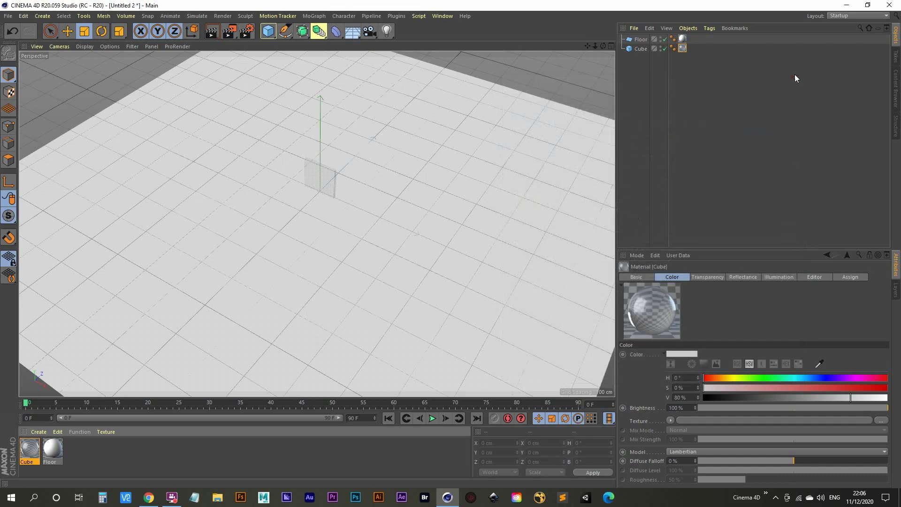
middle_click_drag(333, 208, 336, 276, "alt")
mouse_move(333, 274)
left_mouse_down("alt")
mouse_move(345, 189)
mouse_move(335, 283)
left_mouse_up("alt")
right_click_drag(335, 283, 359, 276, "alt")
left_click_drag(359, 276, 385, 171, "alt")
right_click_drag(385, 170, 331, 258, "alt")
left_click_drag(331, 258, 357, 238, "alt")
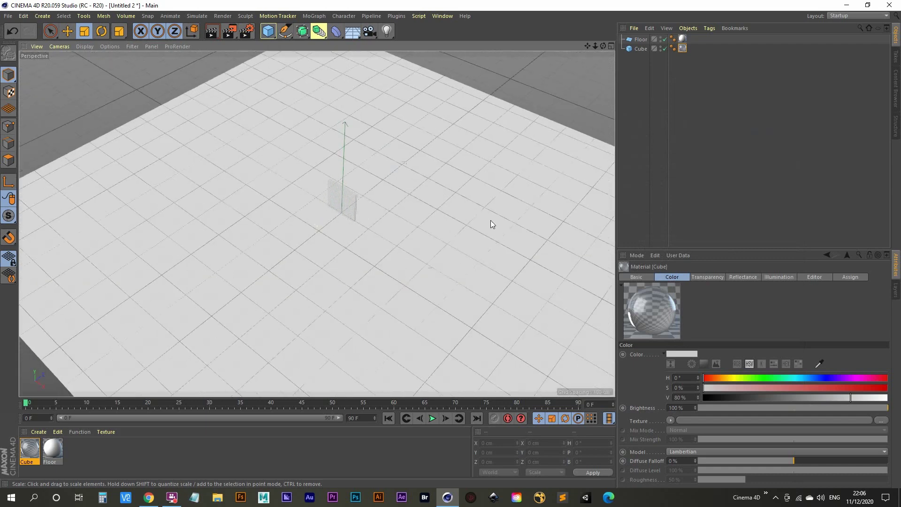
Step: Place the cube inside a new MoGraph Cloner as its child and select the cloner
left_click(642, 49)
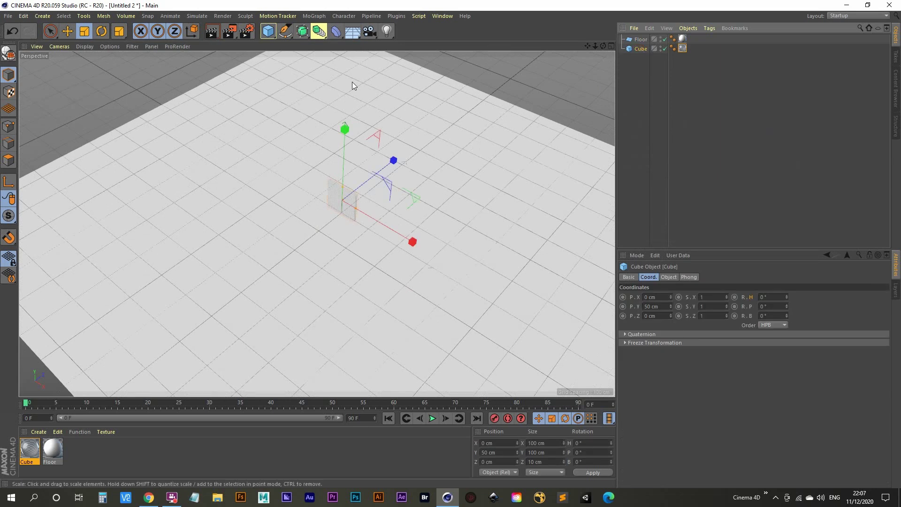
left_click(319, 19)
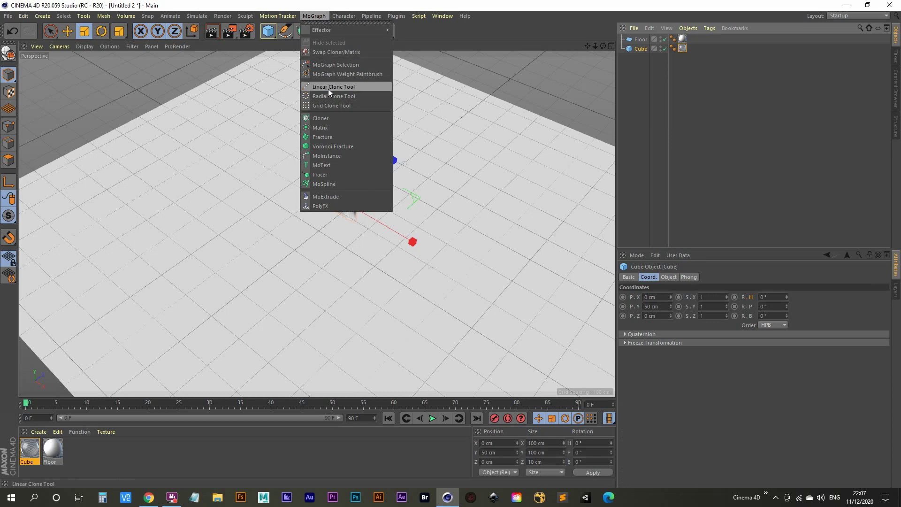
left_click(350, 119, "alt")
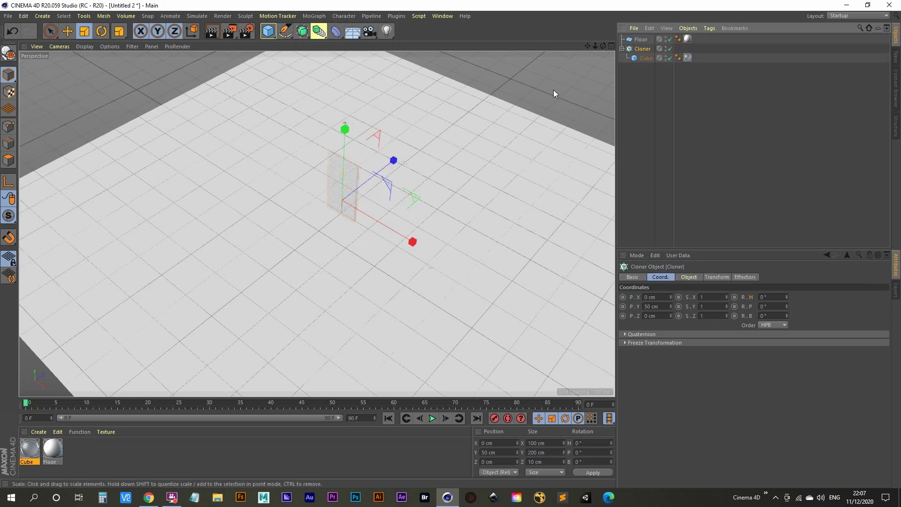
left_click(648, 50)
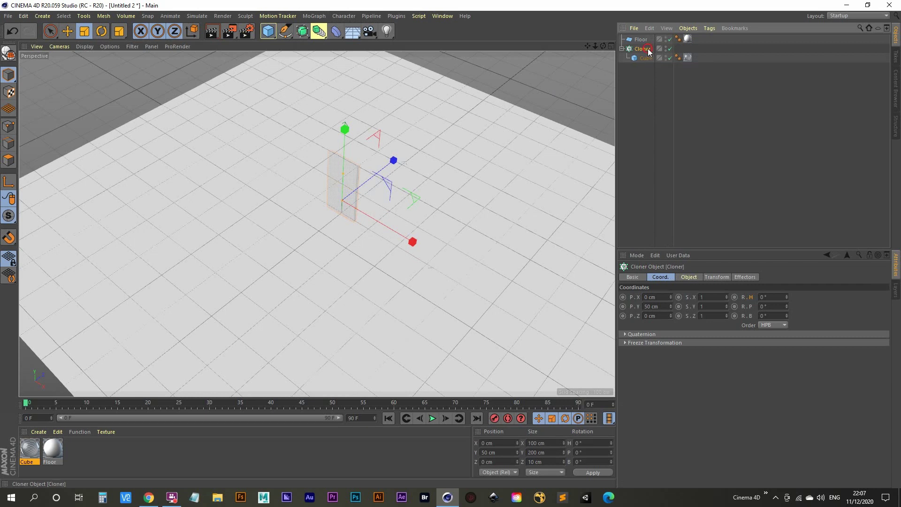
Step: Set the cloner to Radial mode and give its clones a transform pitch rotation (R.P) of 90°
left_click(689, 277)
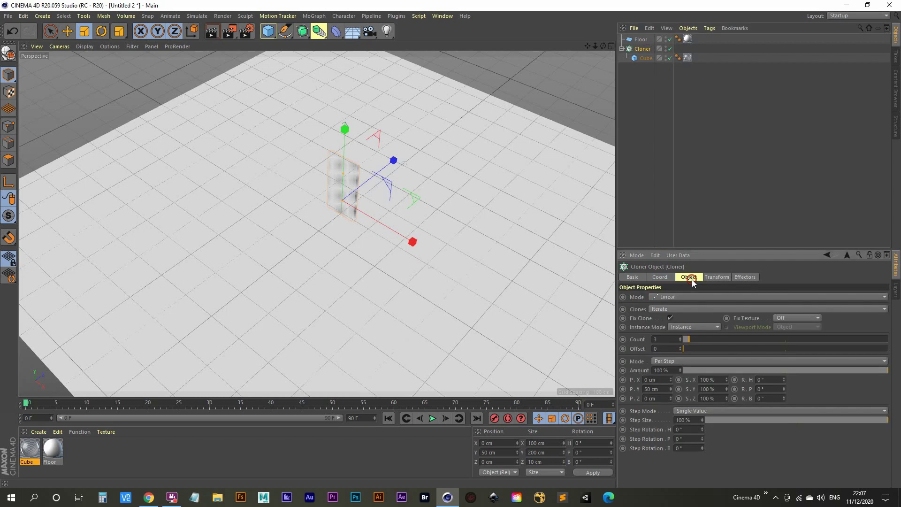
left_click(719, 297)
left_click(687, 325)
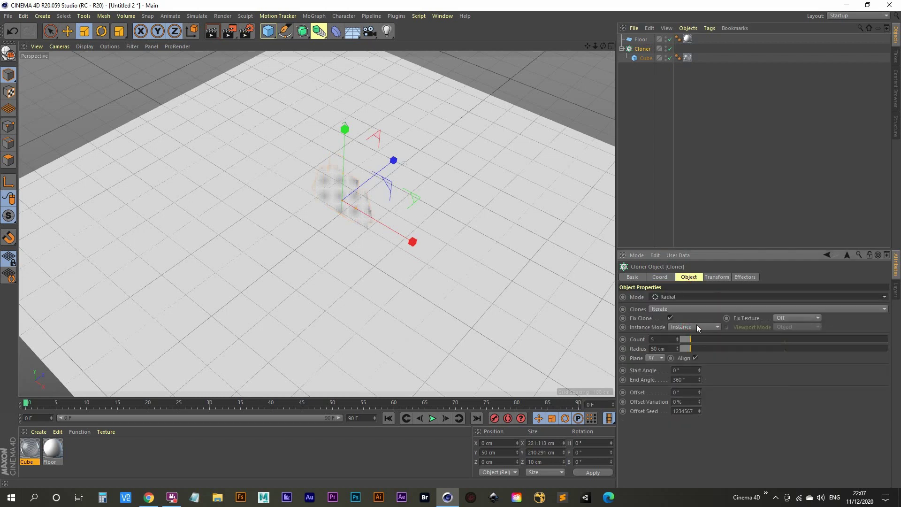
left_click(719, 277)
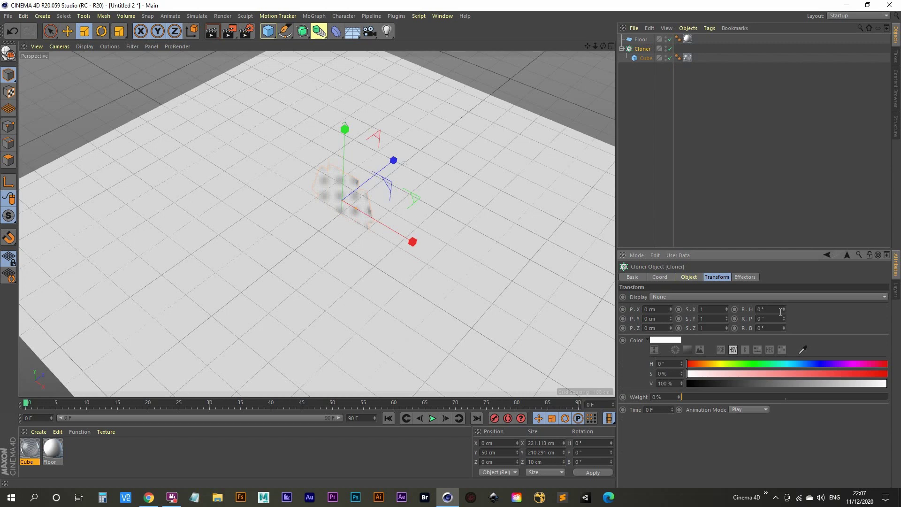
mouse_move(784, 318)
left_mouse_down()
mouse_move(784, 289)
mouse_move(785, 320)
left_mouse_up()
type("90")
key("Return")
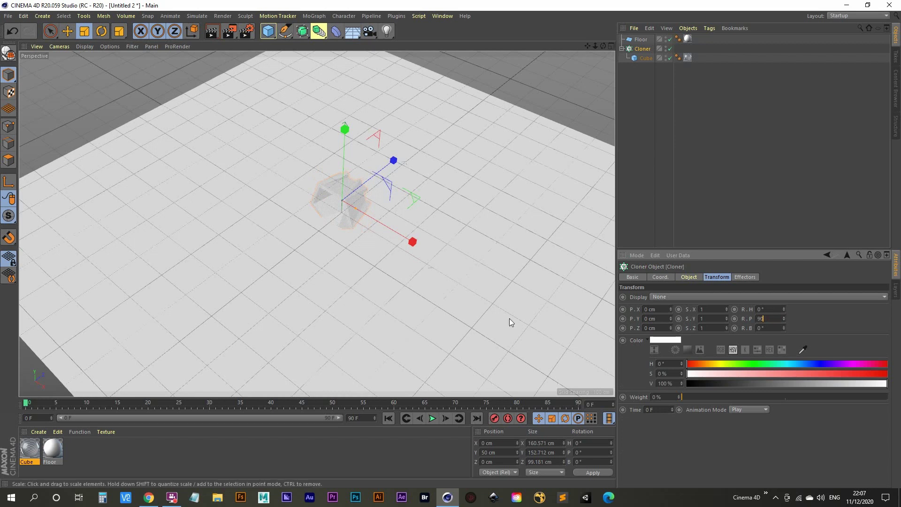
Step: Rotate the whole cloner object to a pitch (R.P) of 90° in its coordinates
left_click(666, 277)
left_click(776, 306)
type("90")
key("Return")
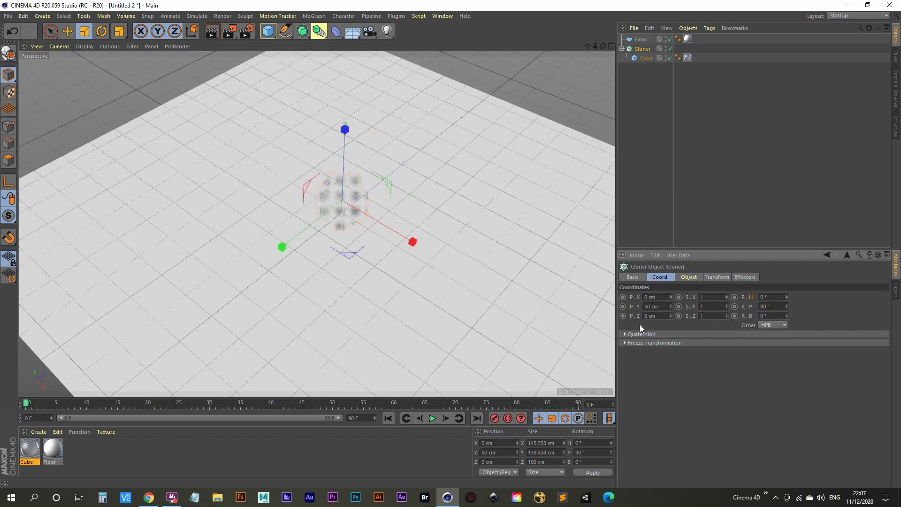
Step: Set the cloner's radius to 94 cm and show the shading lines in the viewport
left_click(688, 277)
mouse_move(678, 349)
left_mouse_down()
mouse_move(697, 349)
mouse_move(672, 351)
left_mouse_up()
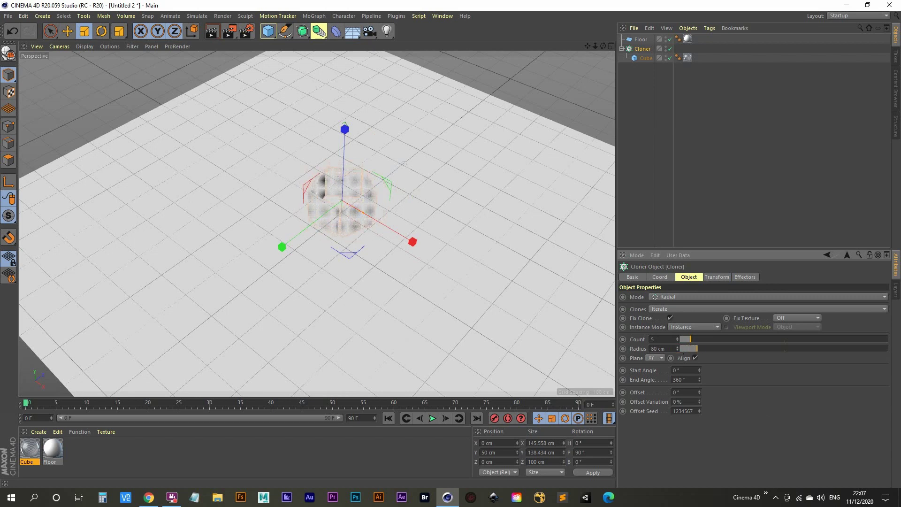
key("n")
key("b")
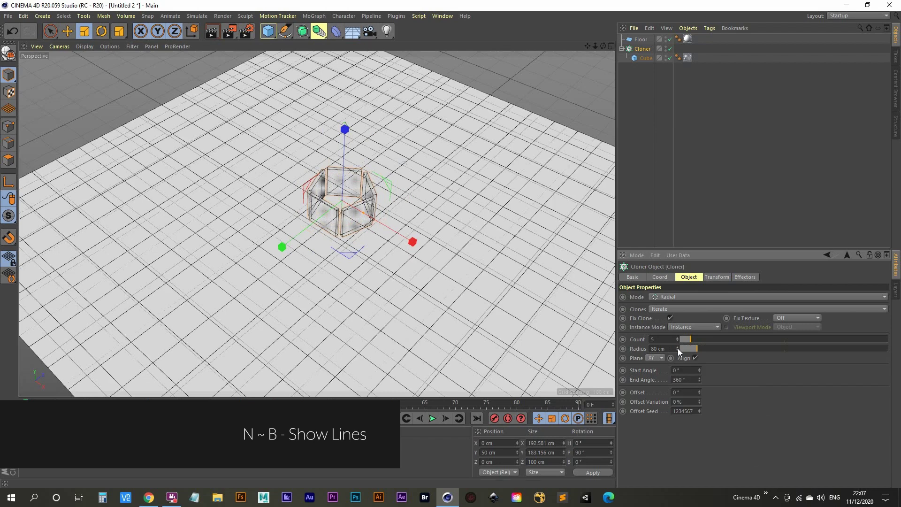
left_click_drag(678, 349, 683, 342)
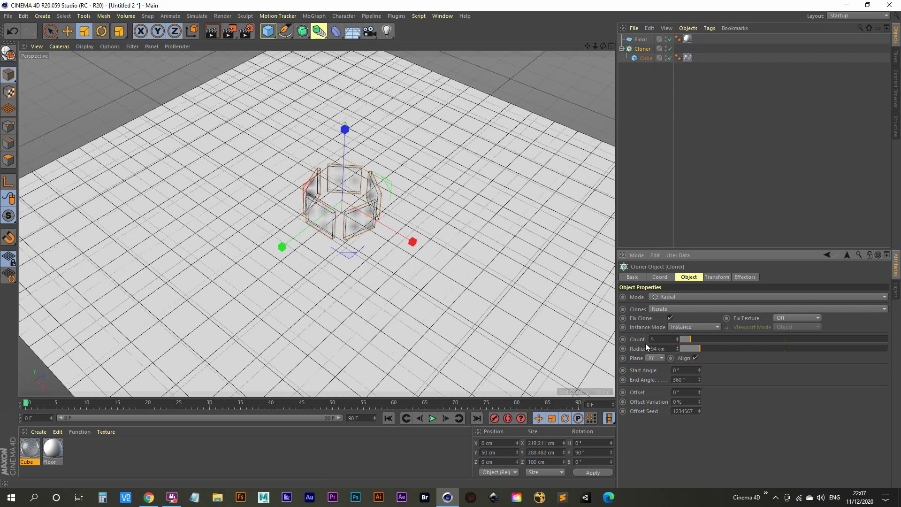
double_click(664, 349)
Step: Add a camera from a raised frontal view of the clone ring and look through it
left_click_drag(464, 316, 357, 282, "alt")
scroll(376, 247, "up", 5)
scroll(357, 249, "down", 5)
scroll(367, 249, "up", 3)
mouse_move(367, 249)
left_mouse_down("alt")
mouse_move(352, 297)
mouse_move(312, 289)
mouse_move(314, 299)
mouse_move(323, 224)
mouse_move(343, 242)
left_mouse_up("alt")
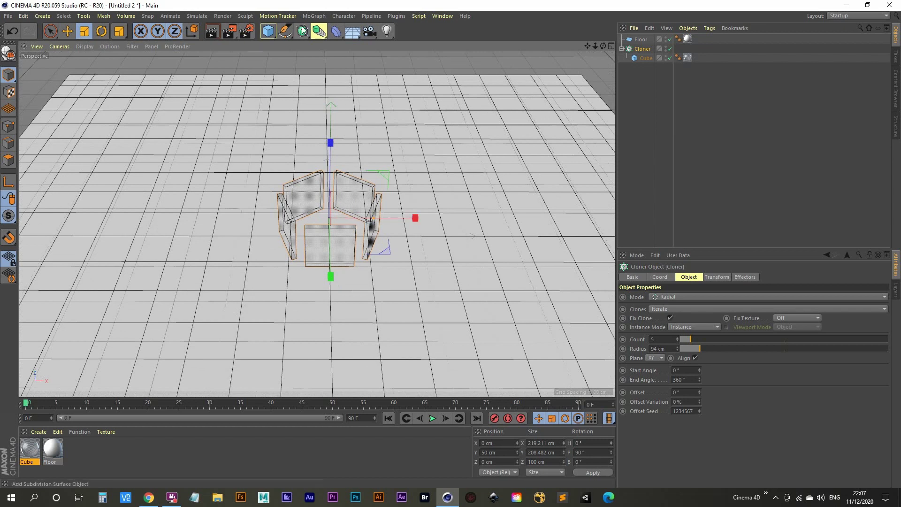
left_click(369, 31)
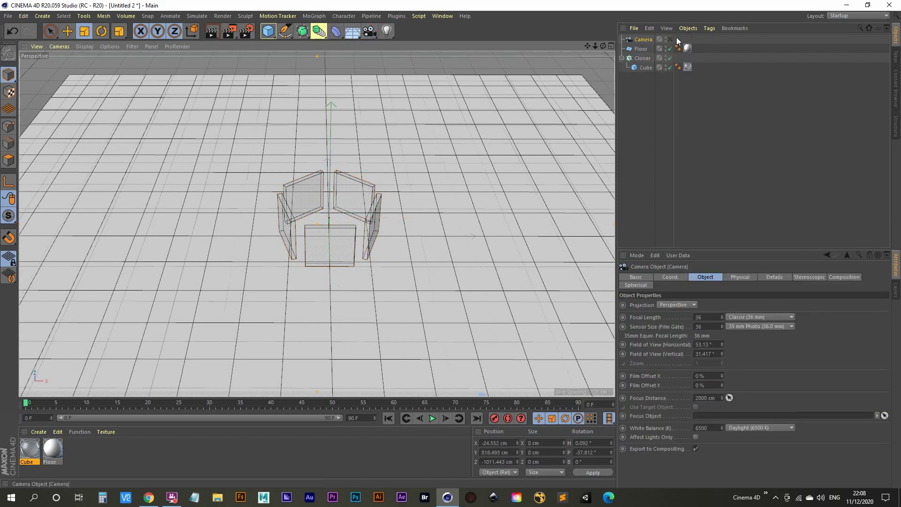
Step: Point the camera straight down by setting its heading to 0° and its pitch to -90°
left_click(670, 277)
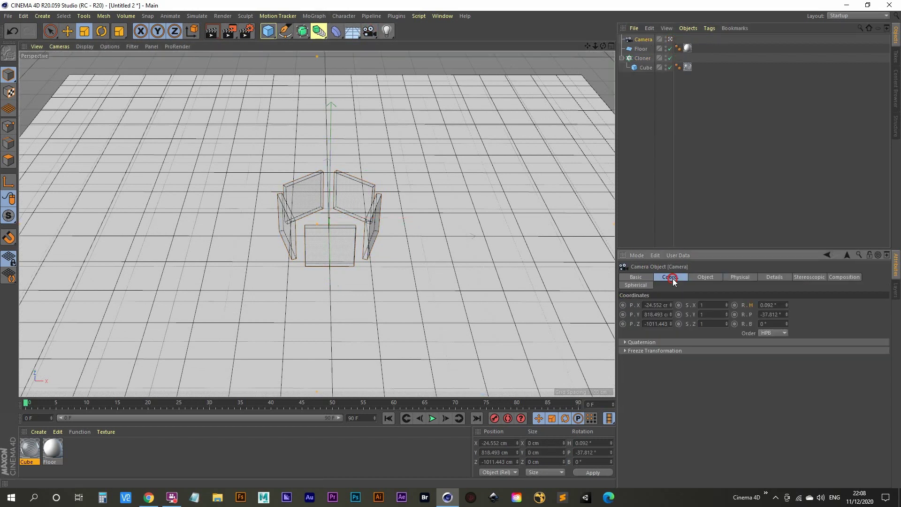
left_click(779, 305)
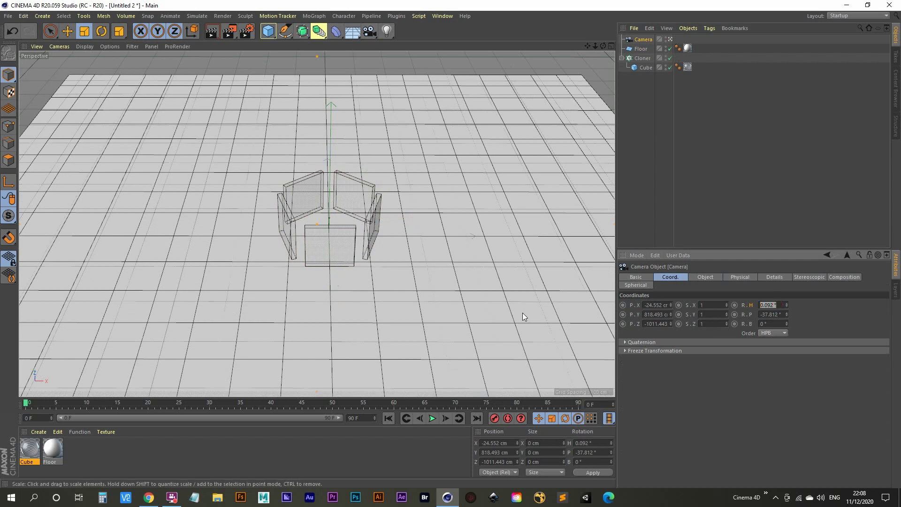
type("0")
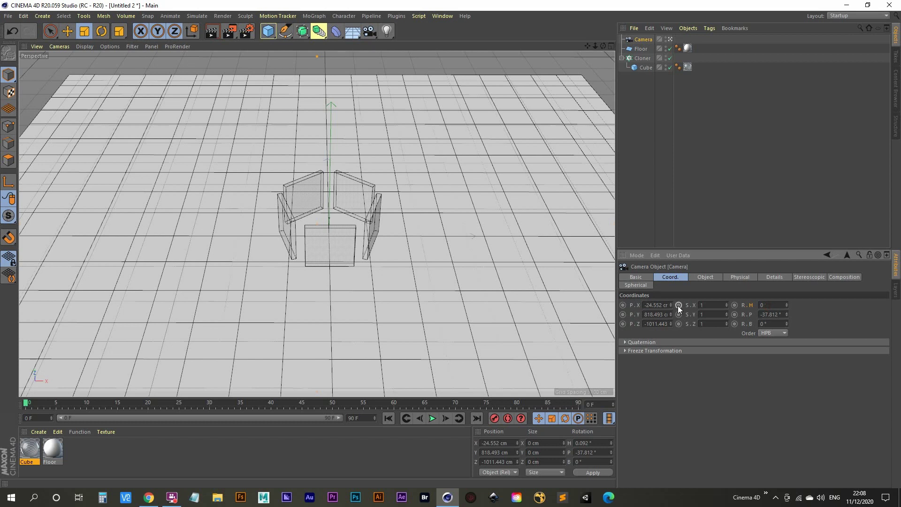
key("Tab")
type("9")
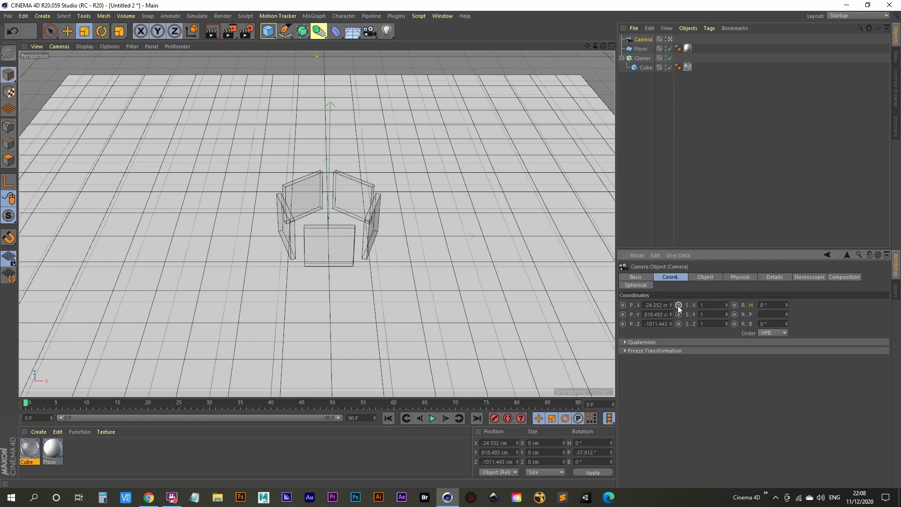
type("90")
key("Tab")
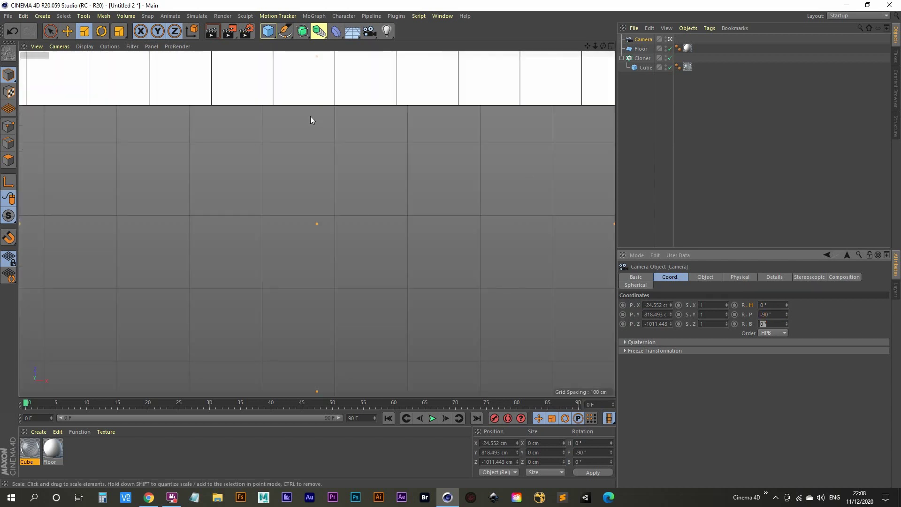
Step: Frame the clone ring centrally in the camera from a height of about 1181 cm
scroll(311, 117, "down", 10)
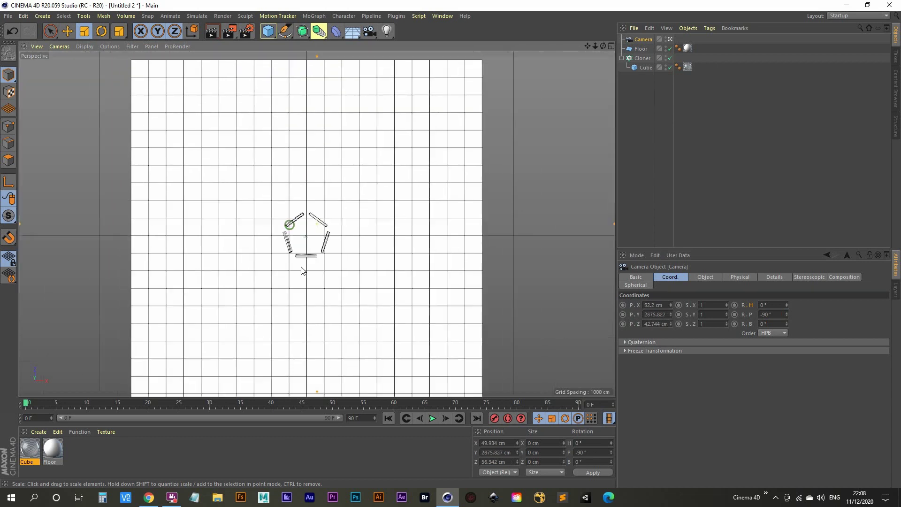
scroll(301, 271, "up", 6)
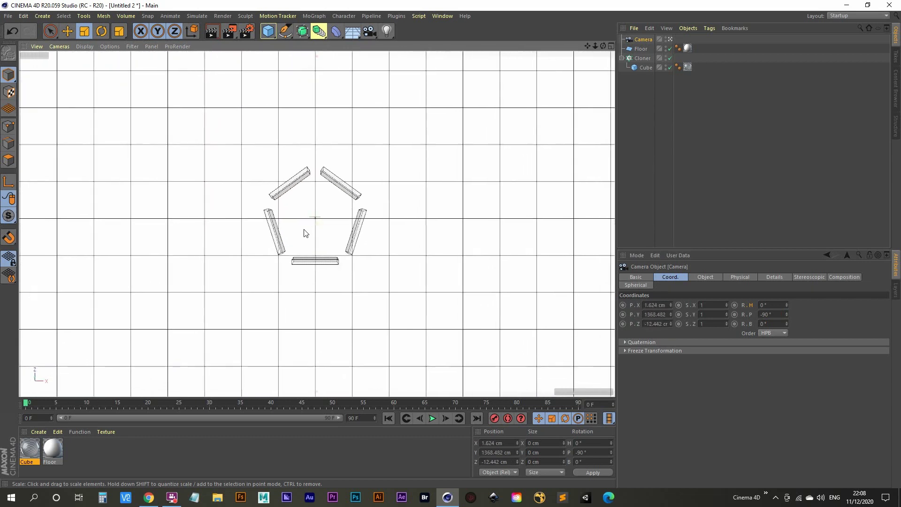
scroll(305, 232, "up", 2)
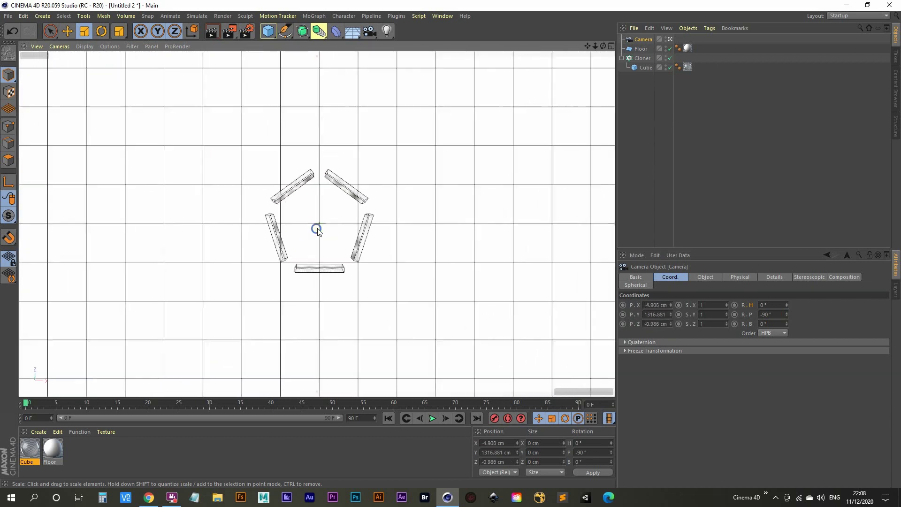
scroll(317, 230, "up", 4)
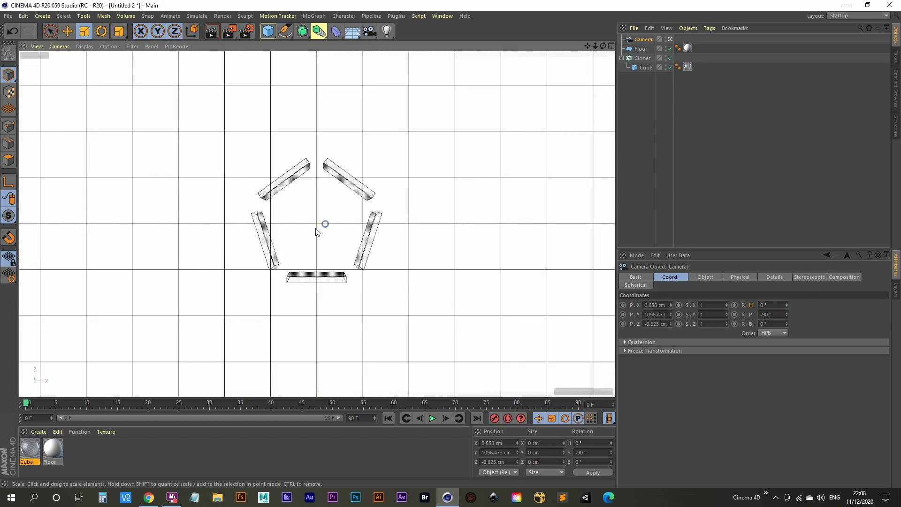
scroll(314, 232, "down", 2)
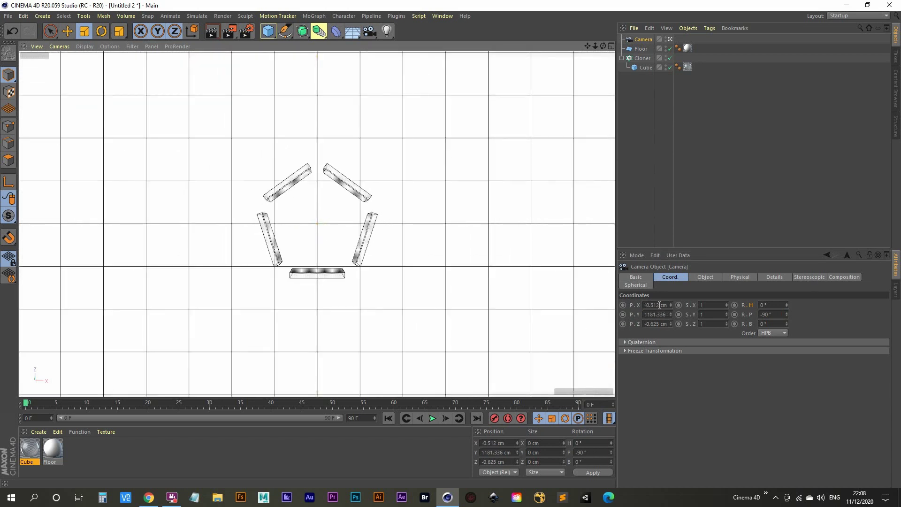
Step: Set the camera's X and Z positions to 0 cm and render the shot to the Picture Viewer
double_click(662, 304)
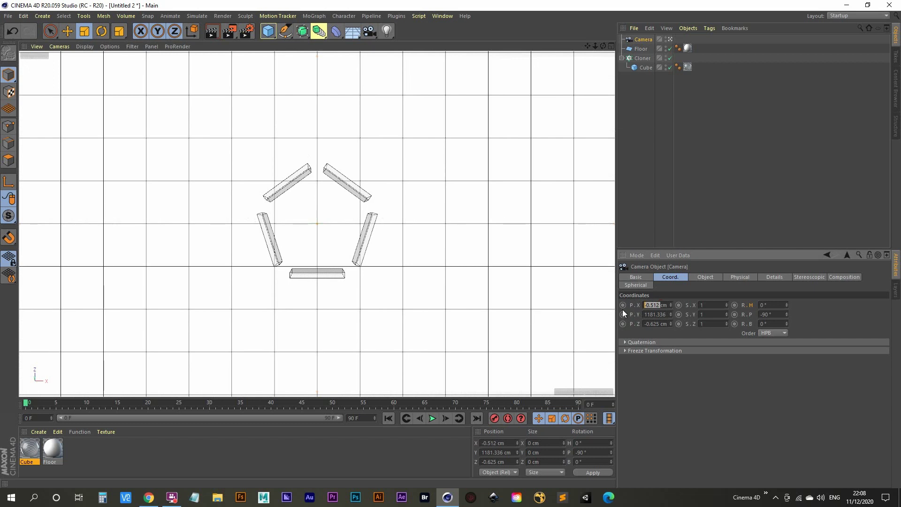
type("0")
key("Tab")
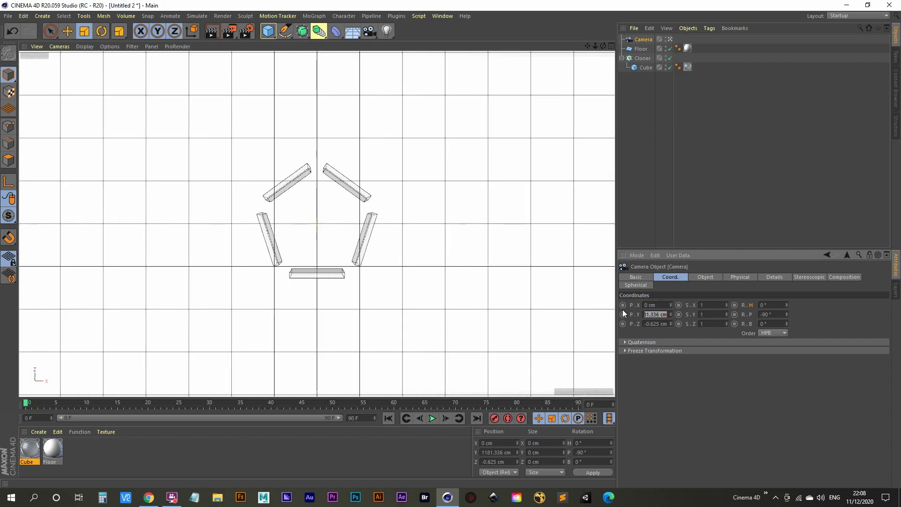
left_click_drag(659, 313, 558, 322)
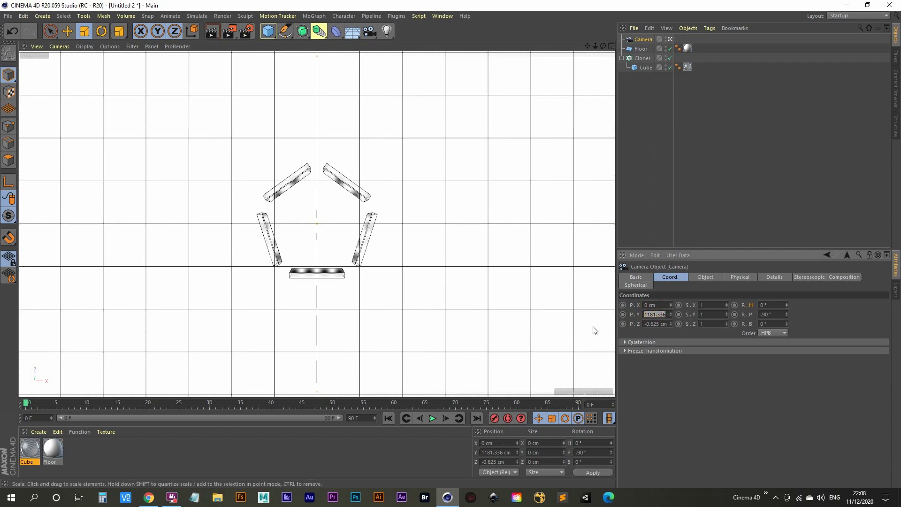
key("Tab")
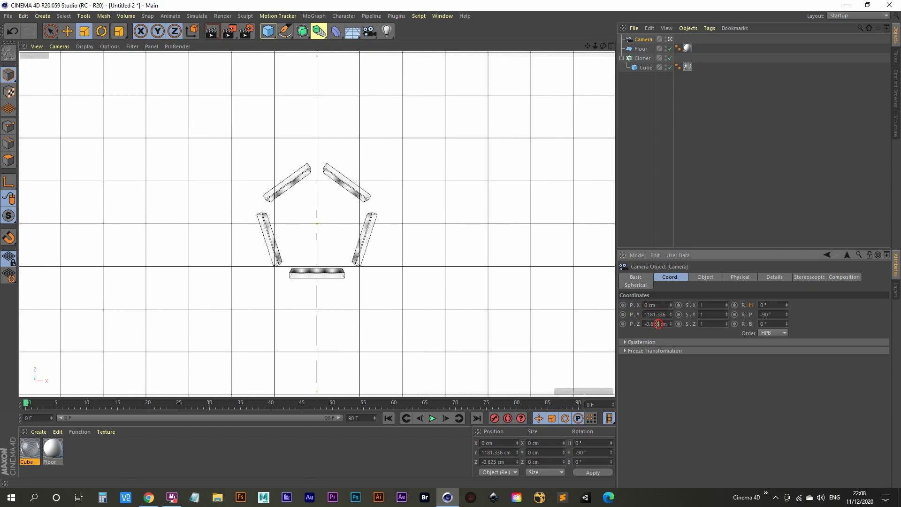
type("0")
key("Tab")
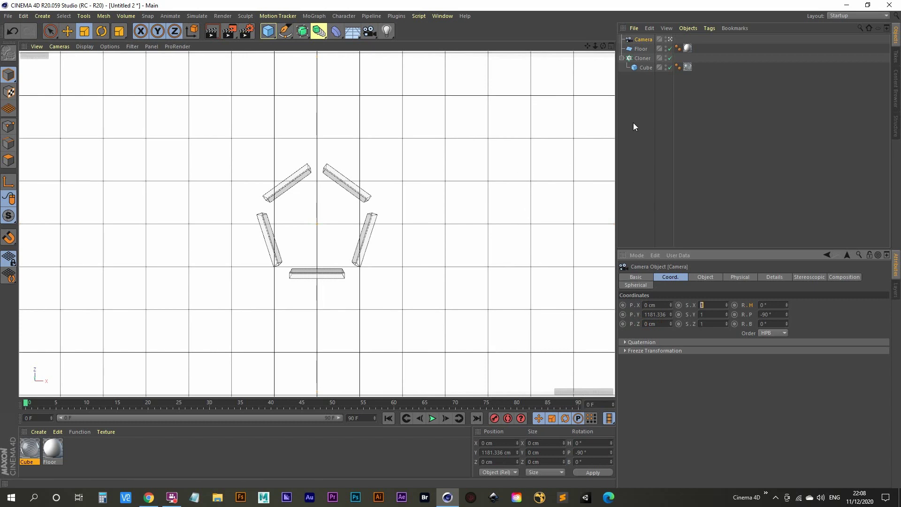
left_click(230, 34)
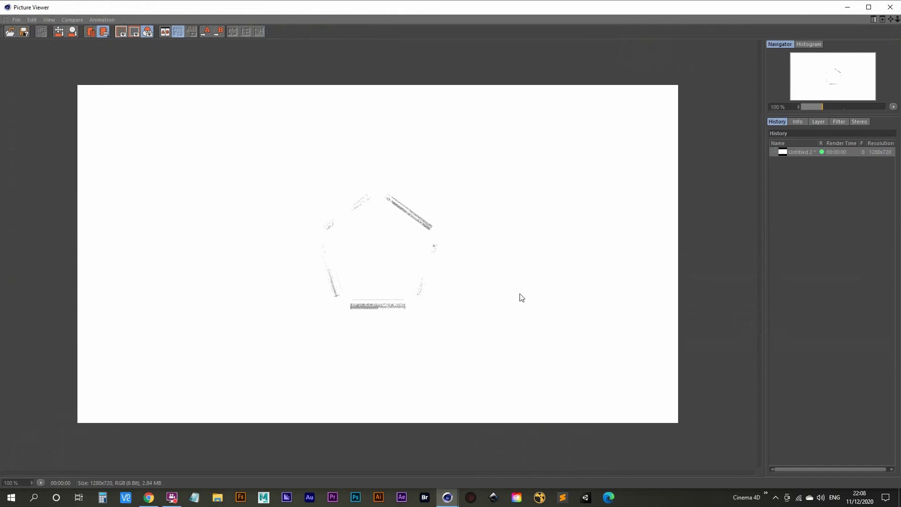
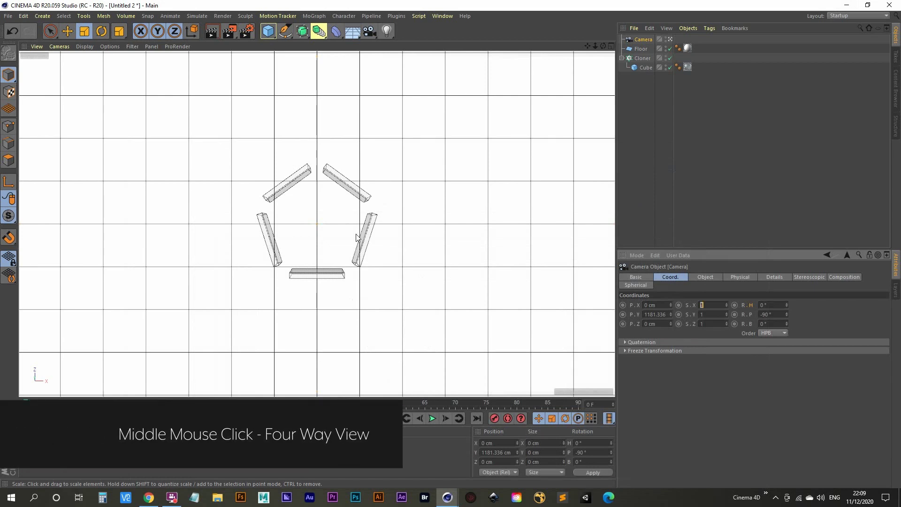
Step: In the Front view, move the cloner down to a Y position of about 45 cm so the clones cut slightly into the floor
middle_click(430, 298)
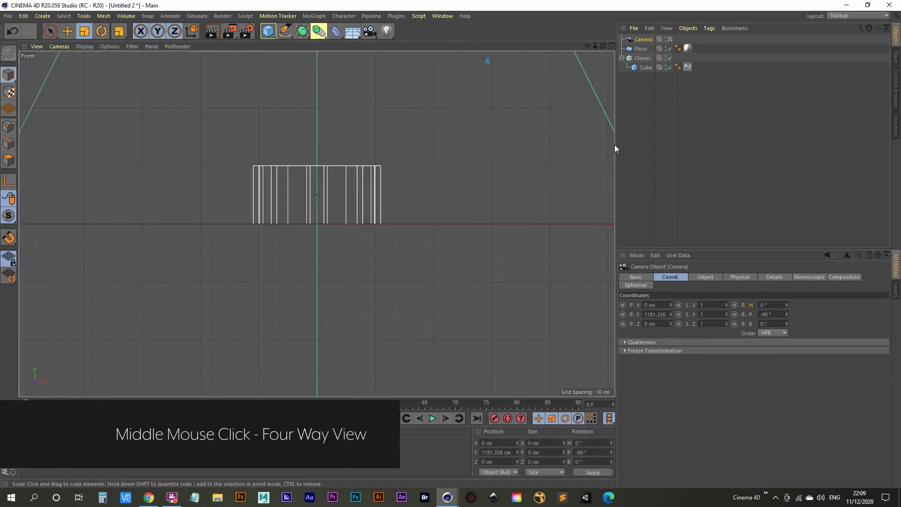
left_click(643, 58)
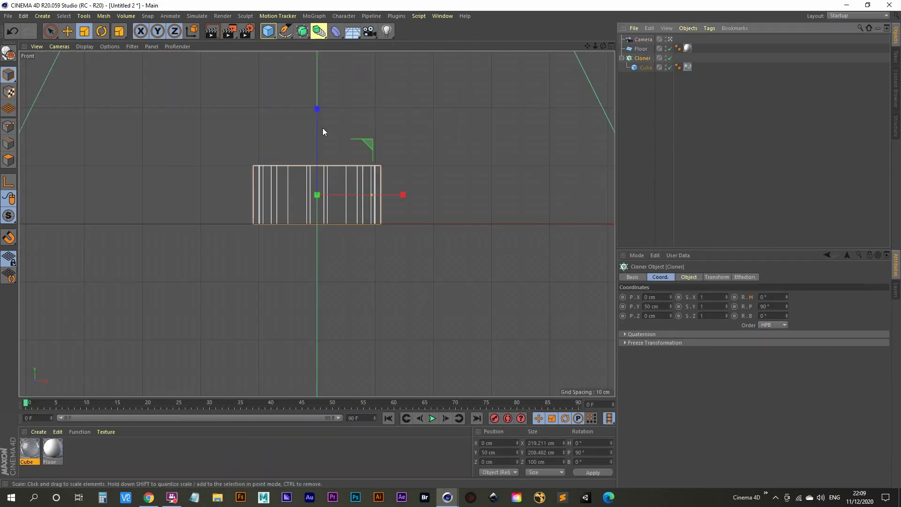
key("t")
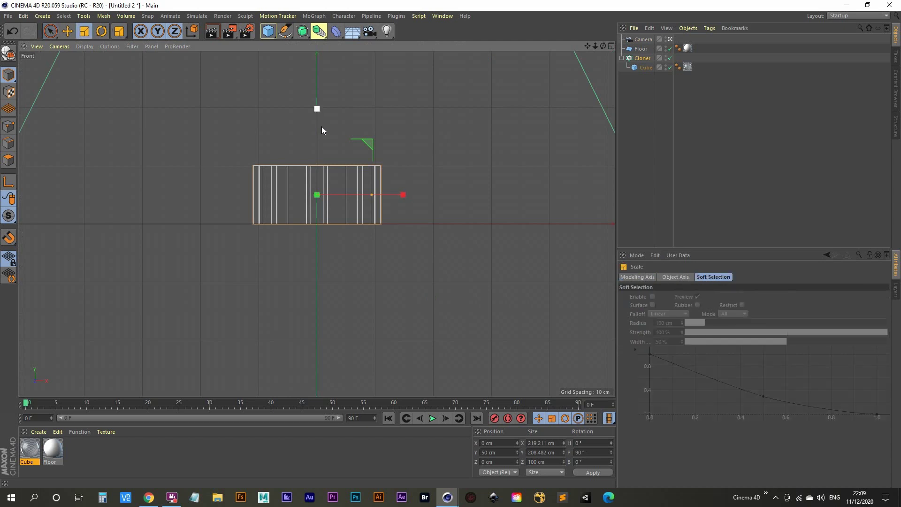
key("space")
key("space")
key("space")
key("space")
key("space")
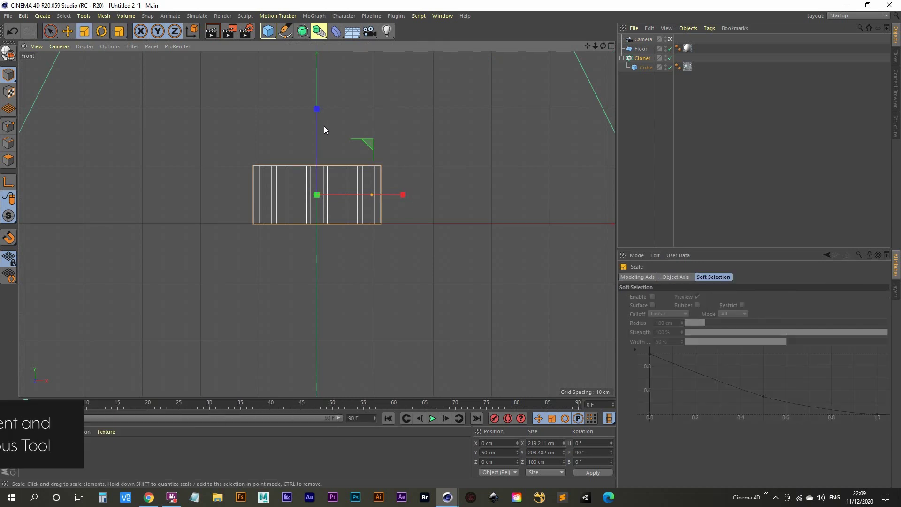
key("space")
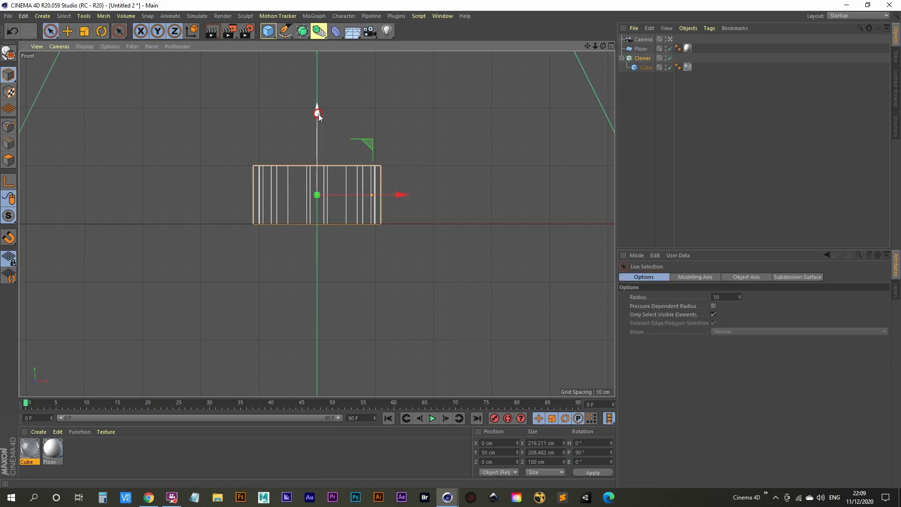
left_click_drag(318, 113, 318, 116)
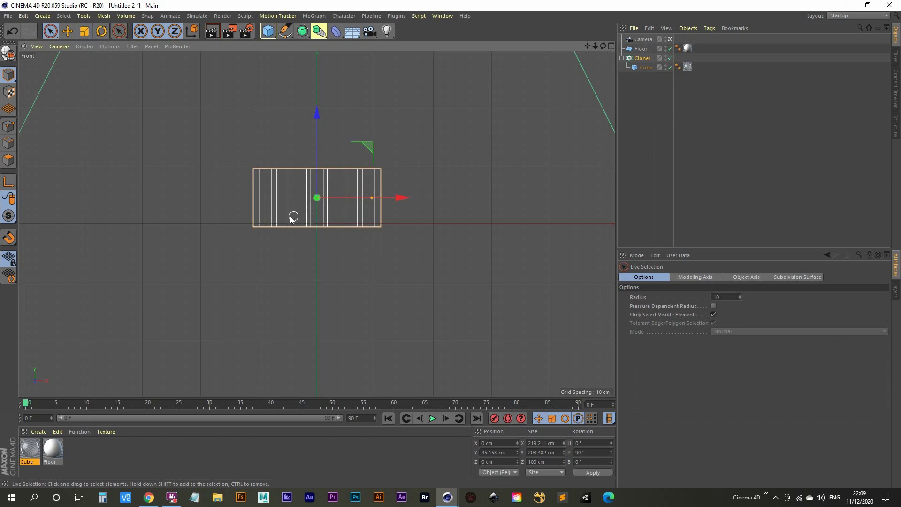
Step: Select the floor plane and return to the full-size camera view
left_click(310, 225)
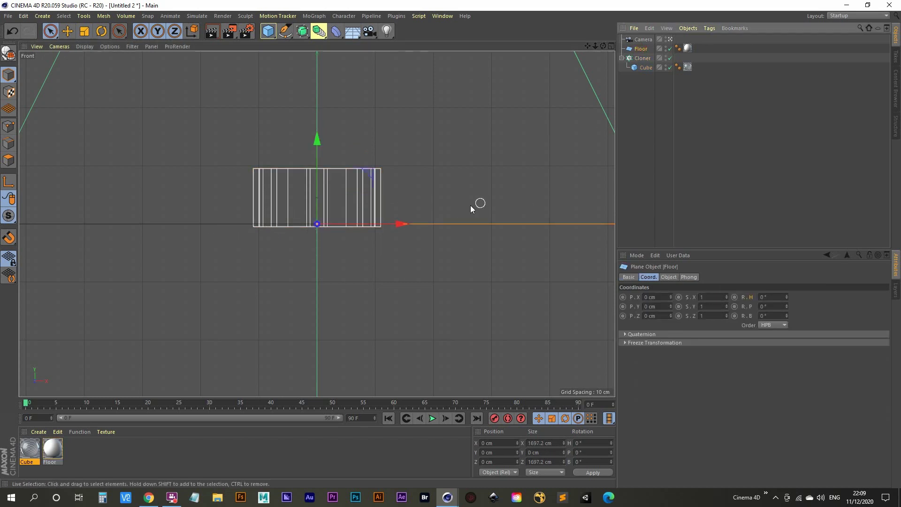
middle_click(189, 224)
middle_click(197, 165)
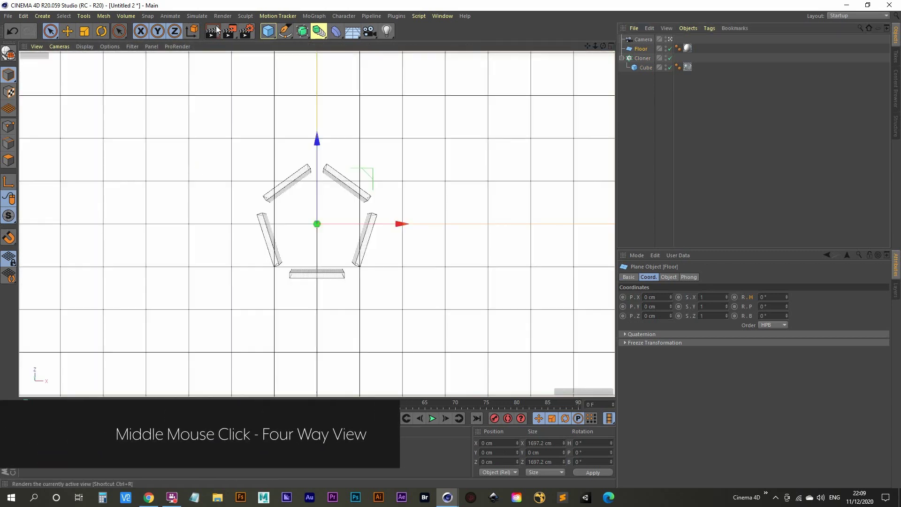
Step: Render the camera view to the Picture Viewer and compare it with the earlier render of the clone ring
left_click(231, 32)
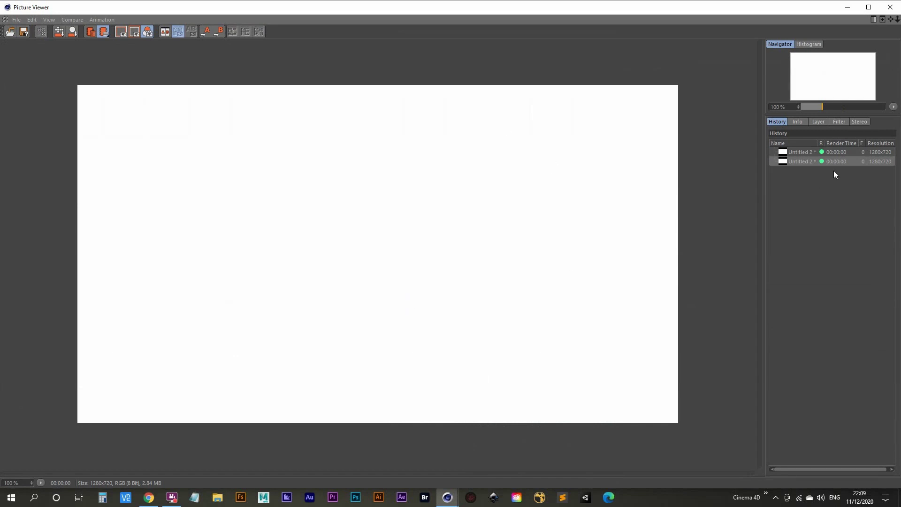
left_click(803, 151)
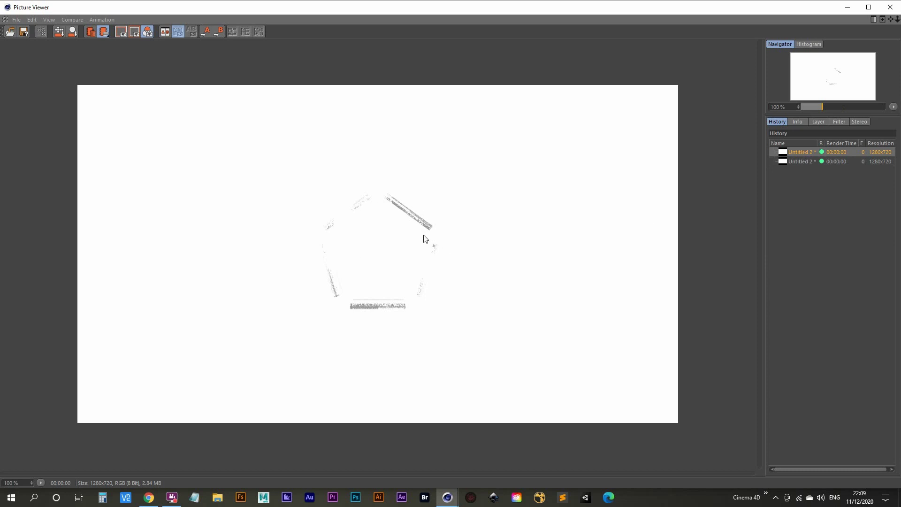
left_click(847, 7)
Step: Check the cloner's height relative to the floor in the Front view and return to the full-size camera view
middle_click(369, 254)
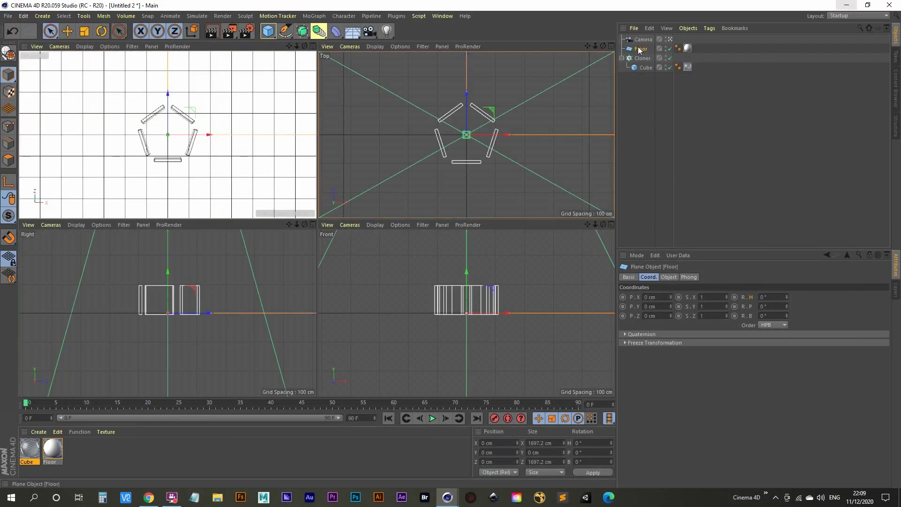
left_click(643, 60)
middle_click(459, 331)
scroll(262, 230, "up", 5)
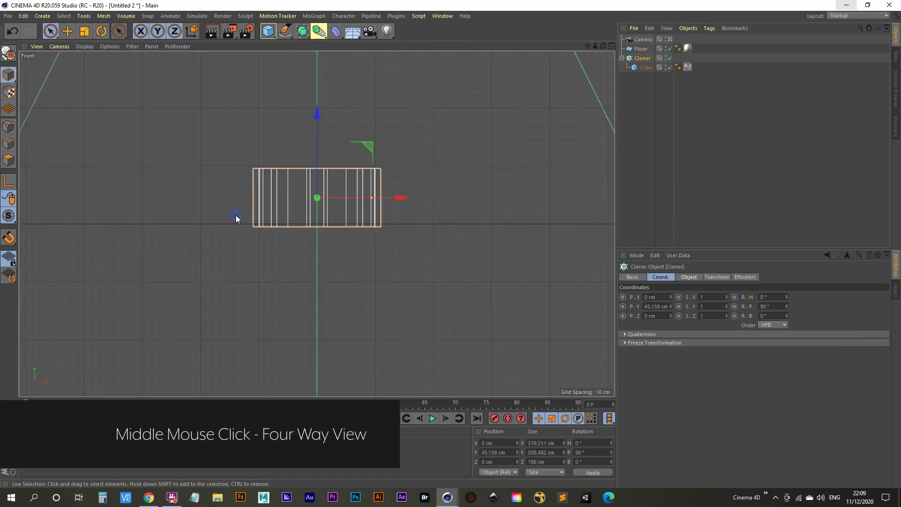
middle_click(344, 258)
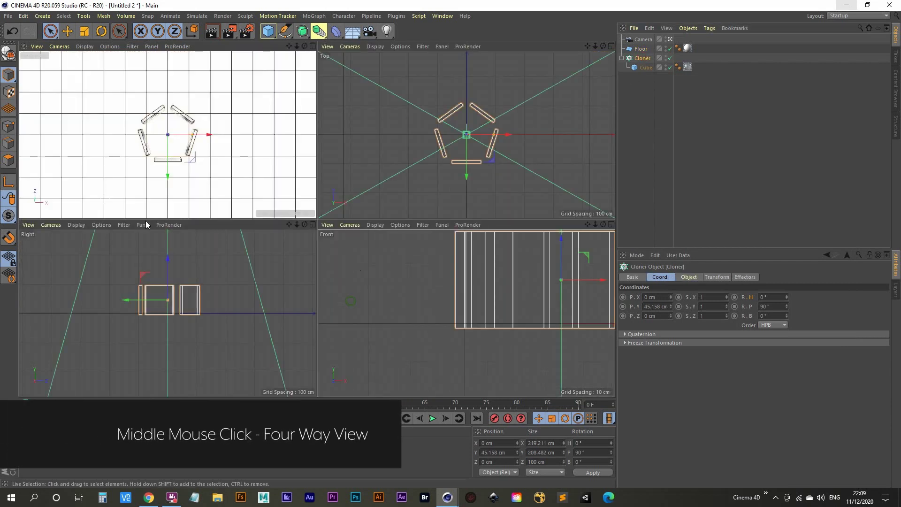
middle_click(131, 150)
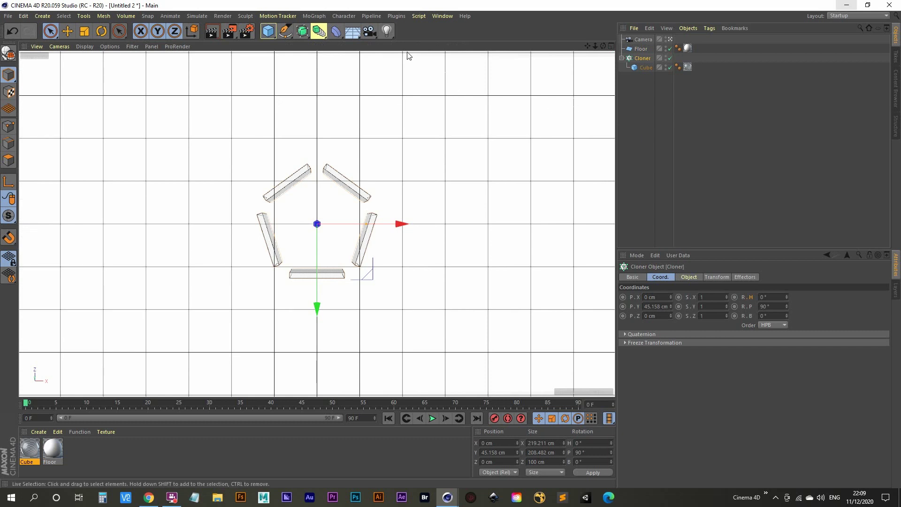
Step: Add a light at the centre of the clone ring, raise it to a Y position of about 44 cm, and return to the camera view
left_click(388, 32)
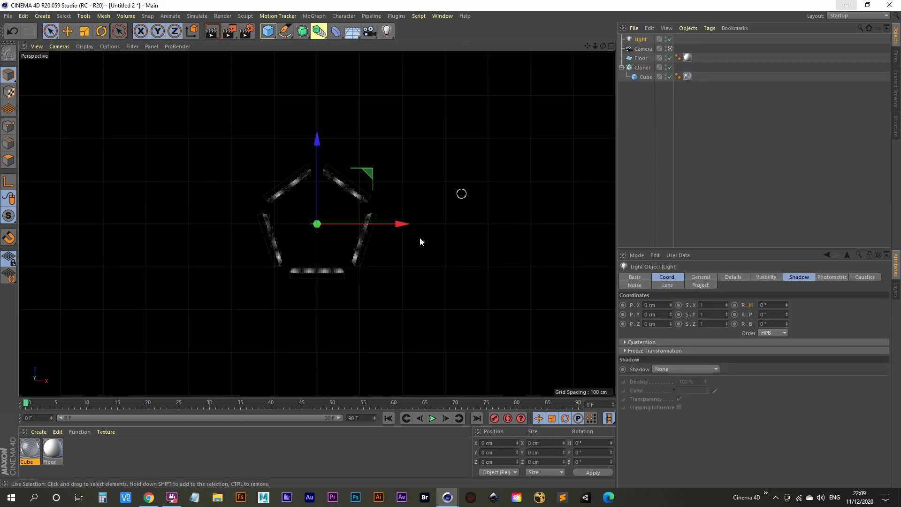
middle_click(420, 291)
middle_click(435, 316)
middle_click_drag(489, 193, 246, 280, "alt")
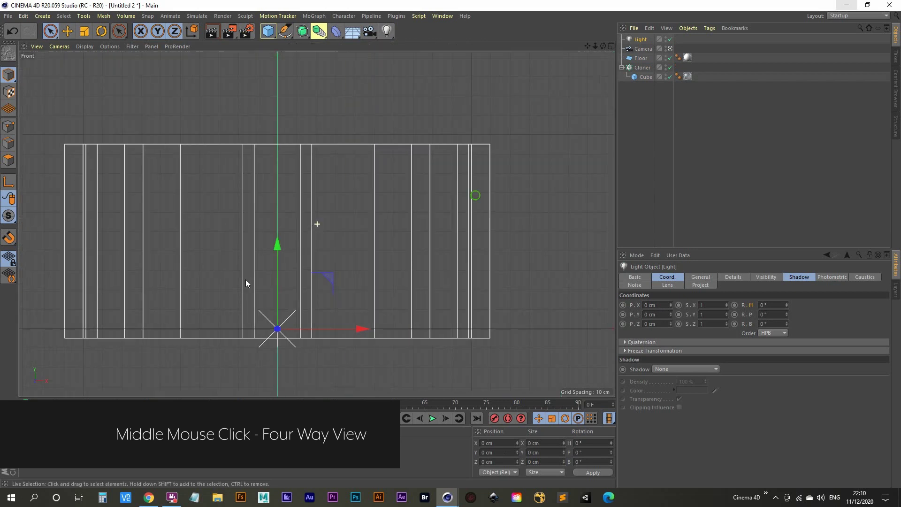
scroll(246, 280, "down", 4)
middle_click_drag(219, 308, 242, 304, "alt")
left_click_drag(280, 221, 280, 181)
middle_click_drag(281, 280, 342, 251, "alt")
scroll(343, 244, "up", 5)
middle_click(361, 215)
middle_click(219, 158)
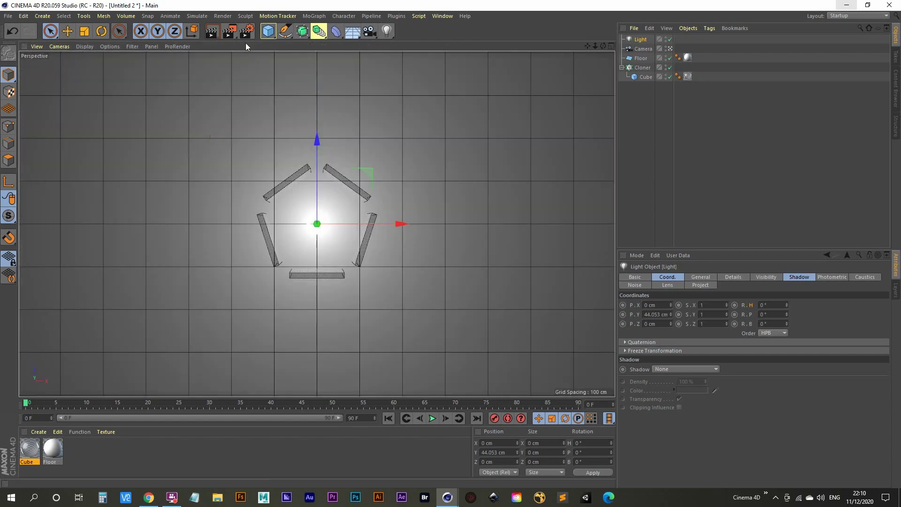
Step: Render the lit scene to the Picture Viewer, then return to the scene and clear the selection
left_click(229, 31)
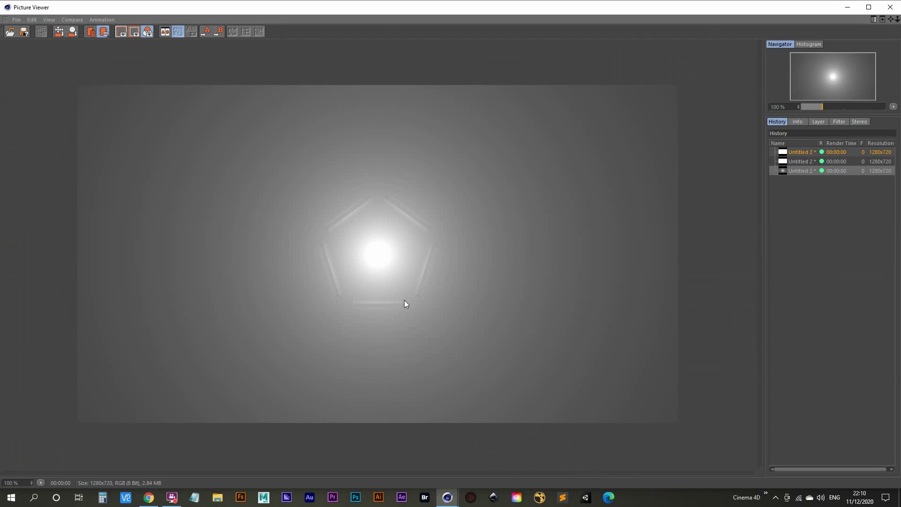
left_click(847, 7)
left_click(637, 114)
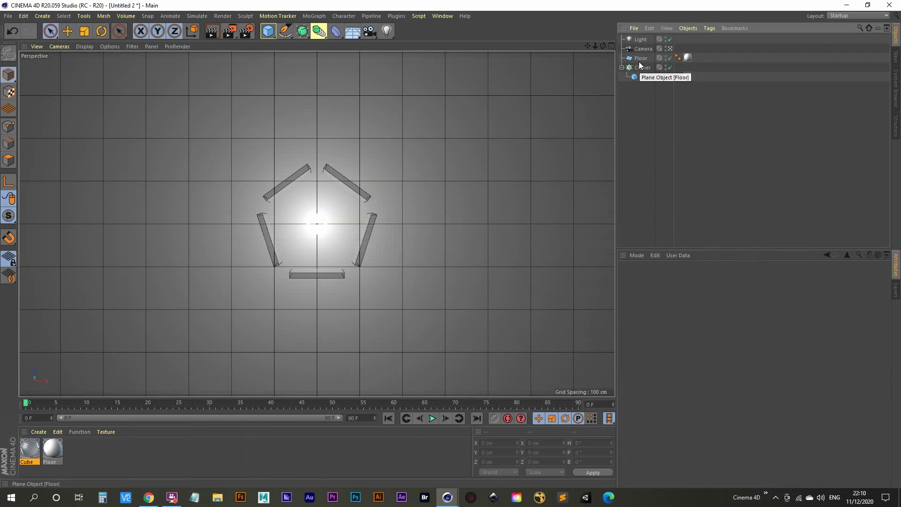
Step: Enable Surface Caustics on the light with an energy of 125% and 50000 photons
left_click(640, 39)
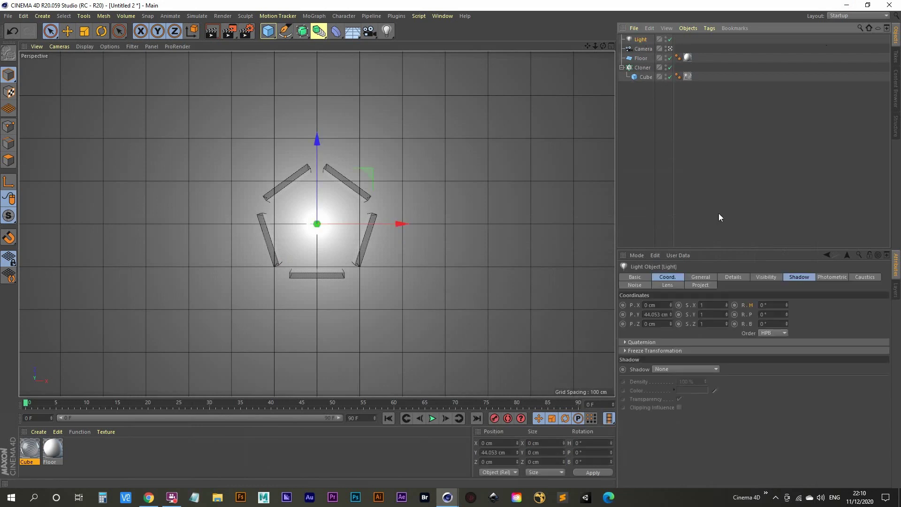
left_click(872, 276)
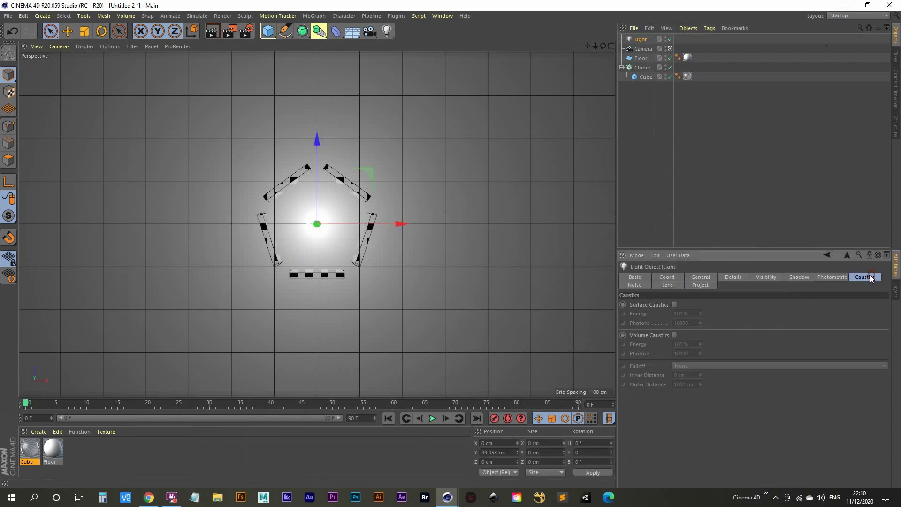
left_click(674, 304)
left_click(692, 314)
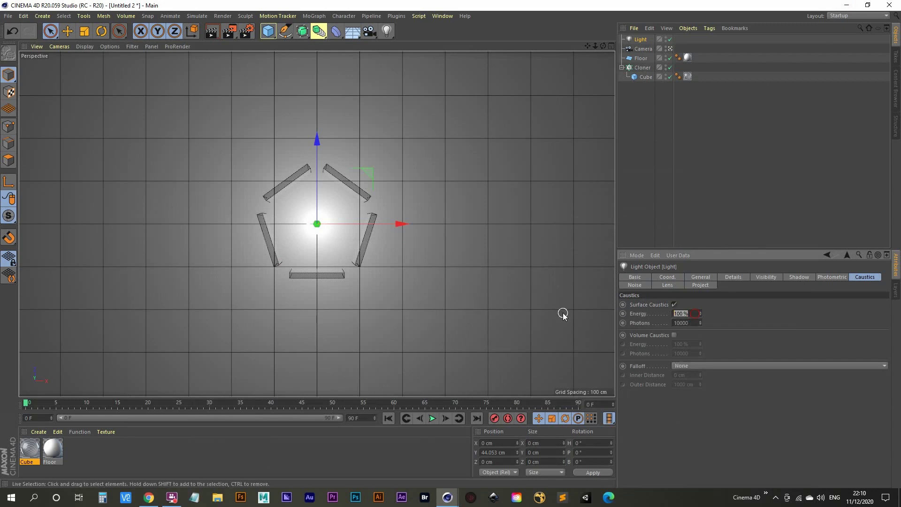
type("125")
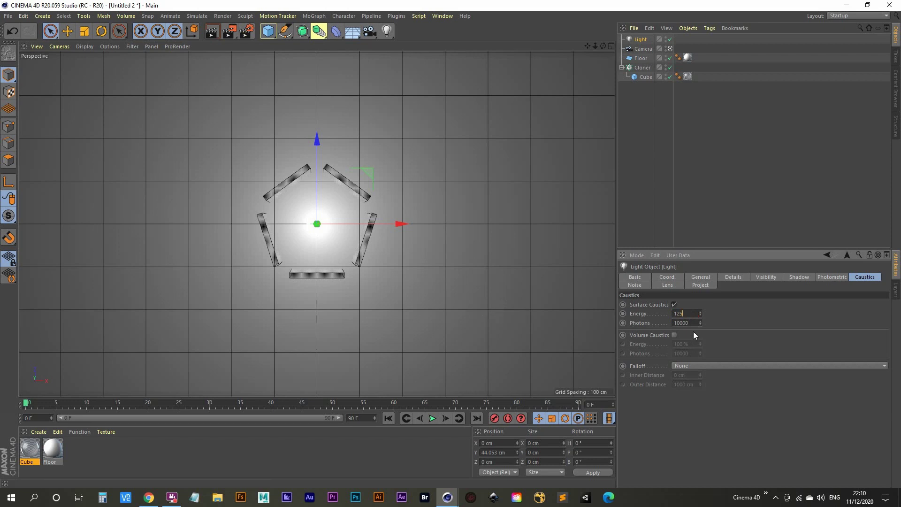
left_click(685, 314)
left_click(690, 322)
double_click(690, 322)
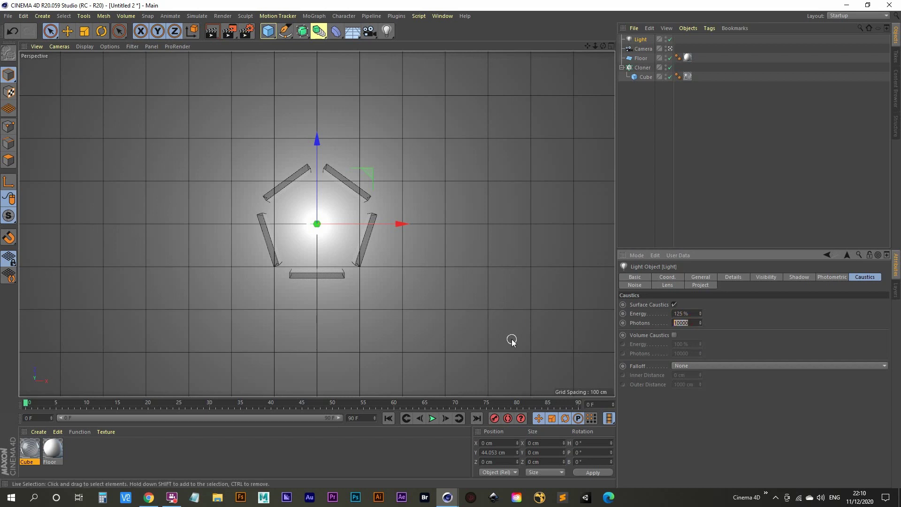
type("50")
Step: Add the Caustics effect to the render settings and render the scene to the Picture Viewer
left_click(247, 34)
left_click_drag(337, 27, 405, 89)
left_click(347, 254)
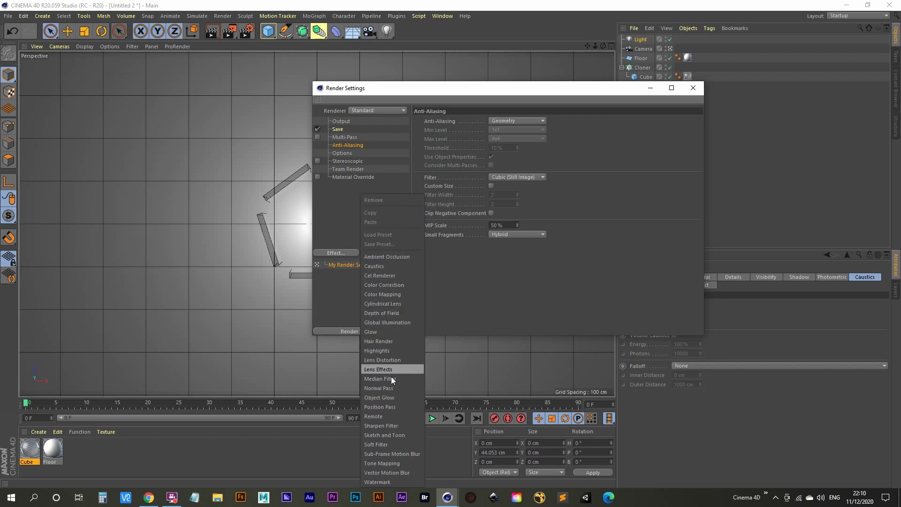
left_click(381, 269)
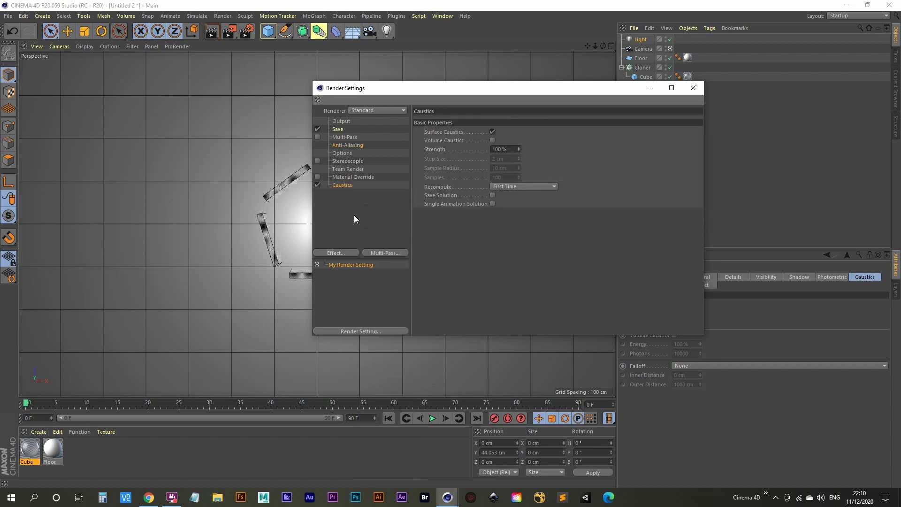
left_click(698, 88)
left_click(229, 31)
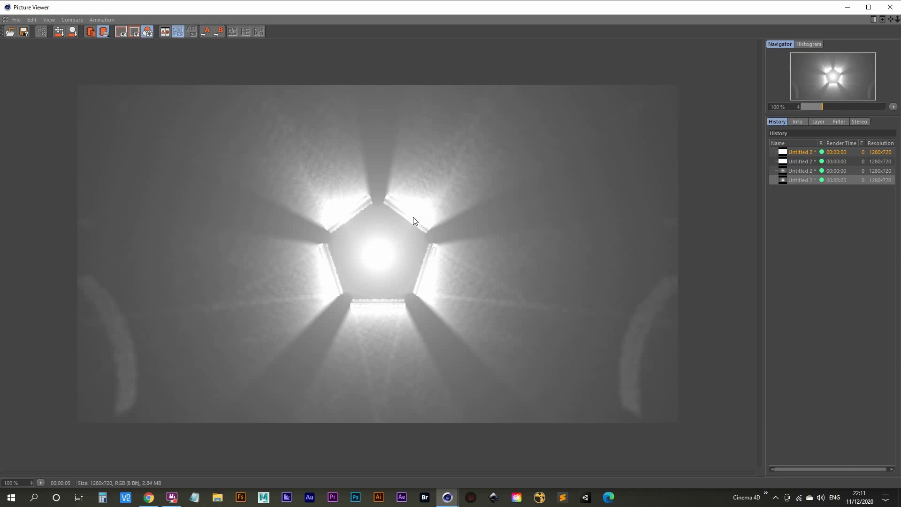
left_click(849, 7)
Step: Move the light outside the clone ring to about X 100 cm and Z 133 cm
left_click(640, 40)
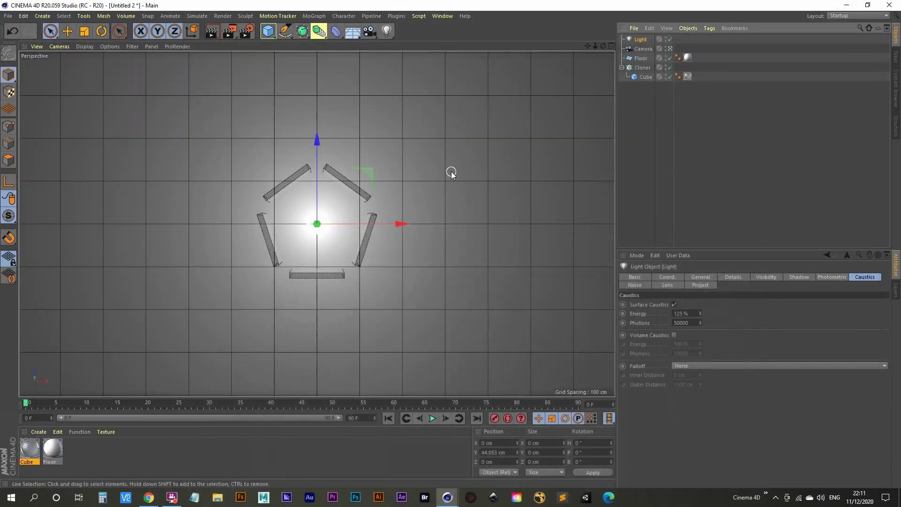
left_click_drag(373, 173, 425, 102)
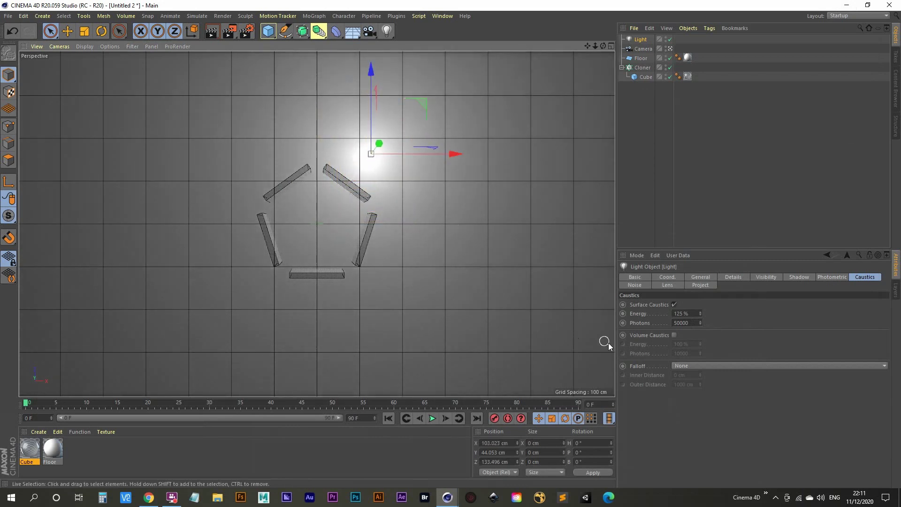
left_click(695, 323)
left_click_drag(694, 323, 649, 323)
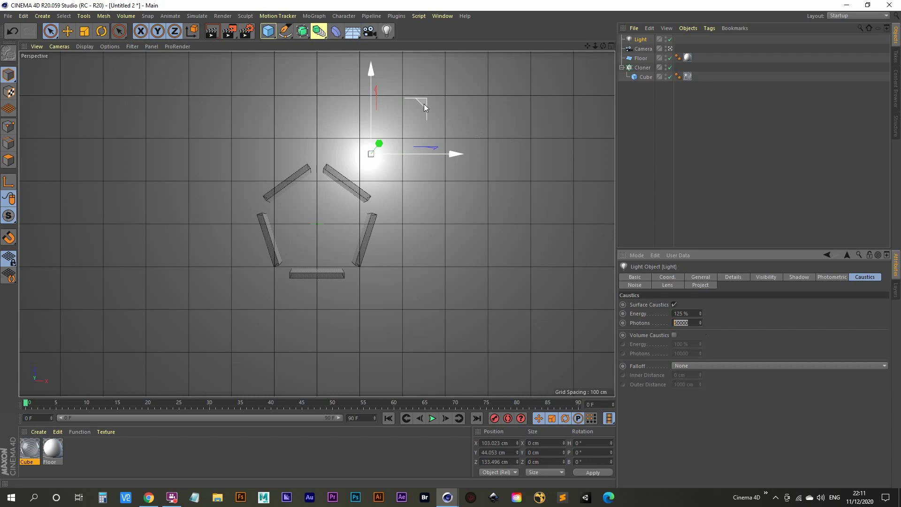
left_click_drag(424, 107, 423, 108)
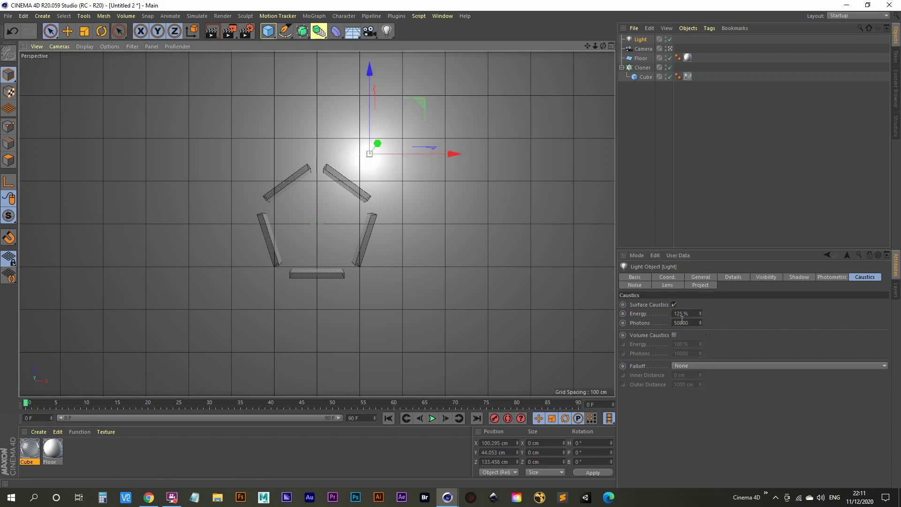
left_click_drag(696, 323, 668, 324)
type("30000")
key("Return")
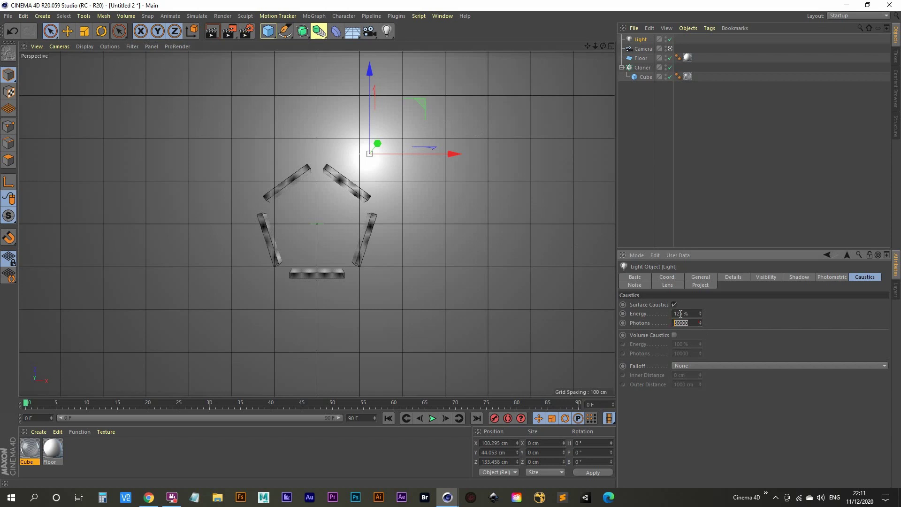
left_click(644, 123)
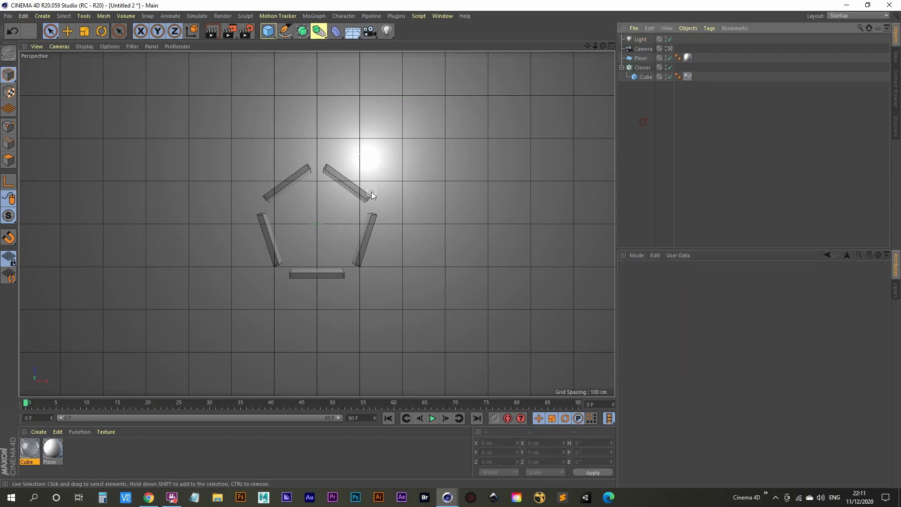
Step: Nudge the light to about X 97 cm and Z 137 cm and render the scene to the Picture Viewer
left_click(641, 40)
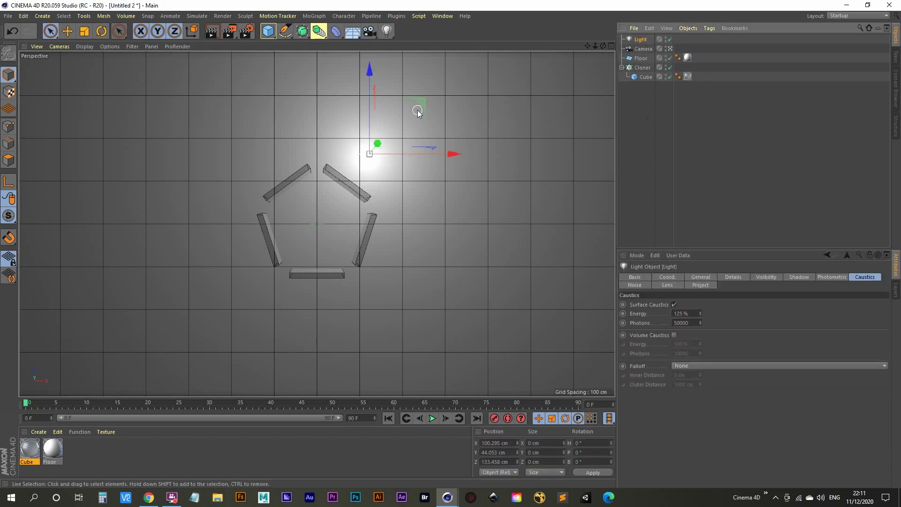
left_click_drag(419, 105, 417, 105)
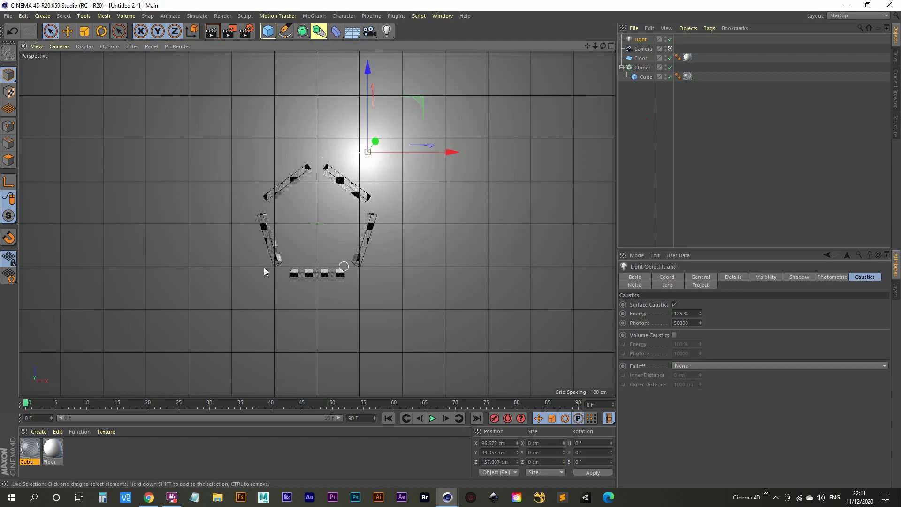
left_click(230, 31)
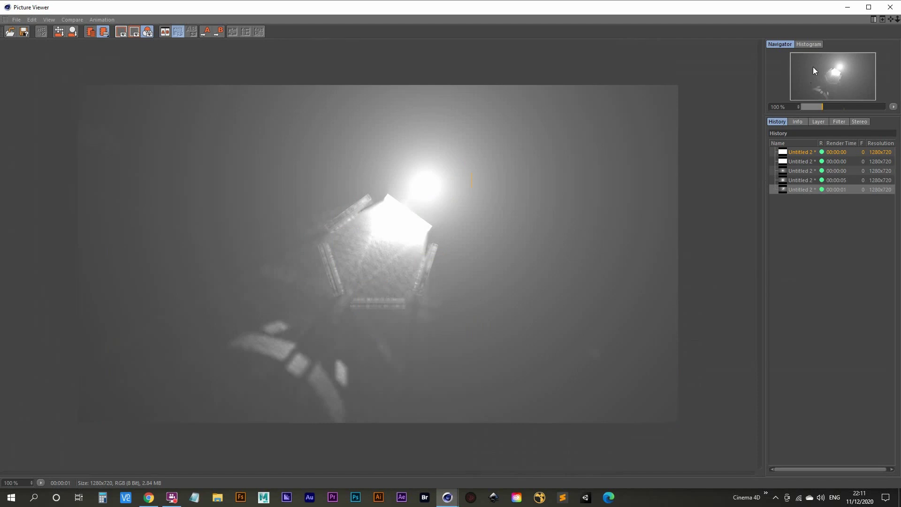
left_click(847, 7)
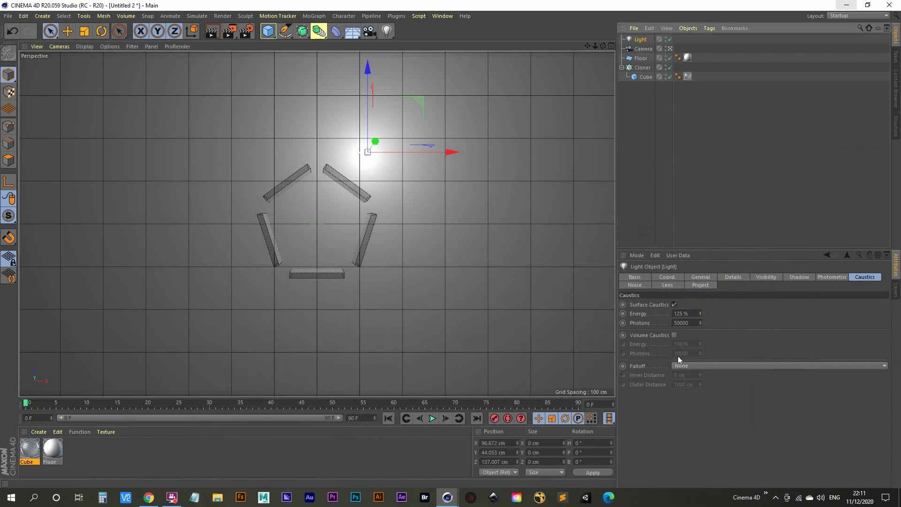
Step: Set the light's surface caustics photons to 100000 and render the scene again
left_click(691, 323)
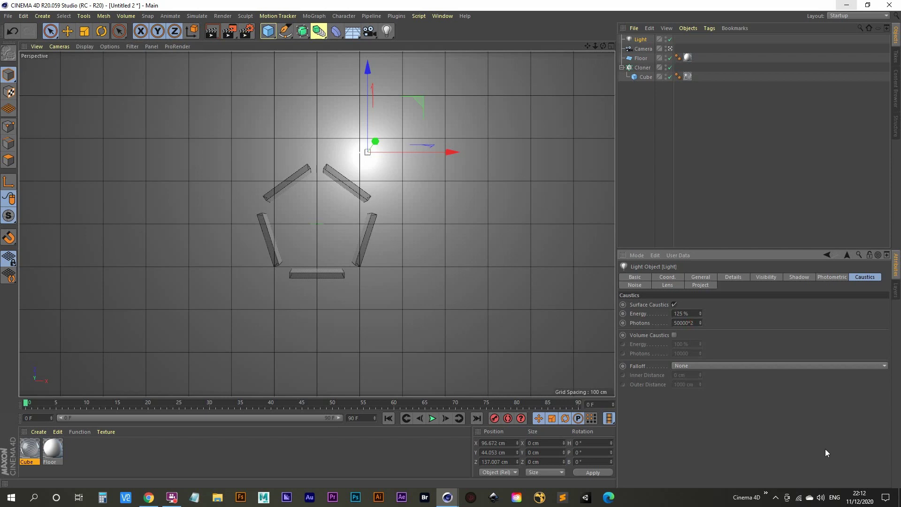
mouse_move(696, 324)
left_mouse_down()
mouse_move(671, 327)
mouse_move(697, 324)
mouse_move(684, 323)
left_mouse_up()
left_click(736, 315)
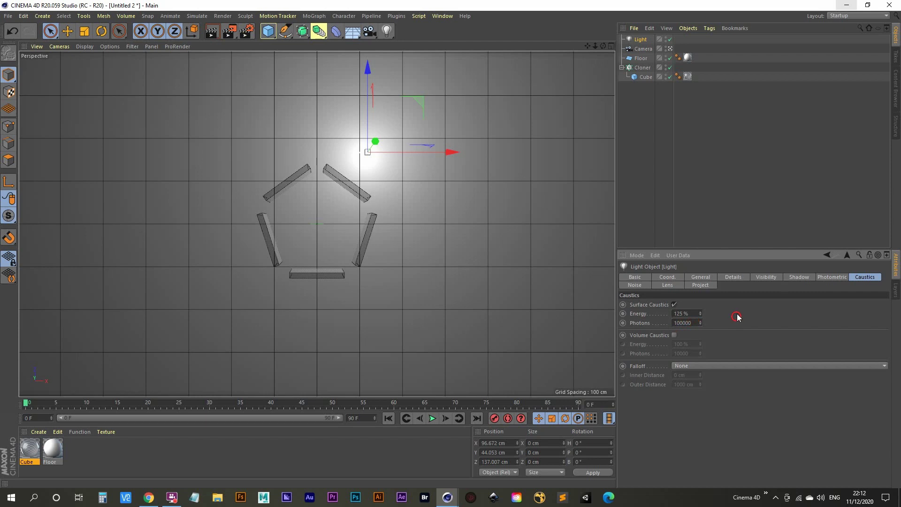
left_click(230, 32)
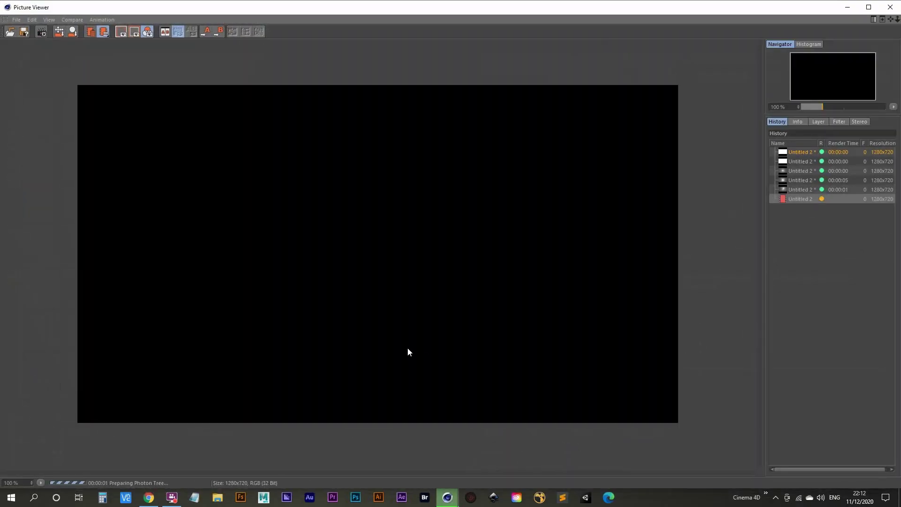
Step: Compare the last two renders in the Picture Viewer history to examine the effect of the higher photon count
left_click(795, 190)
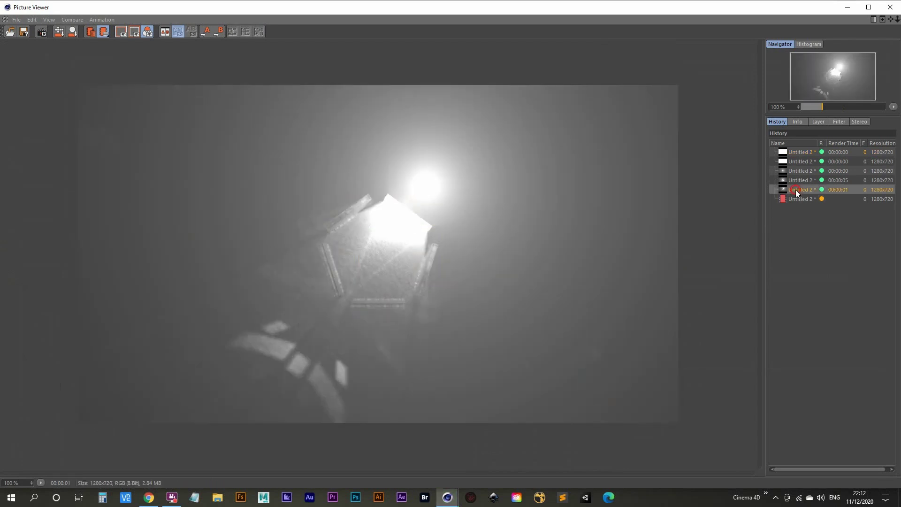
key("Down")
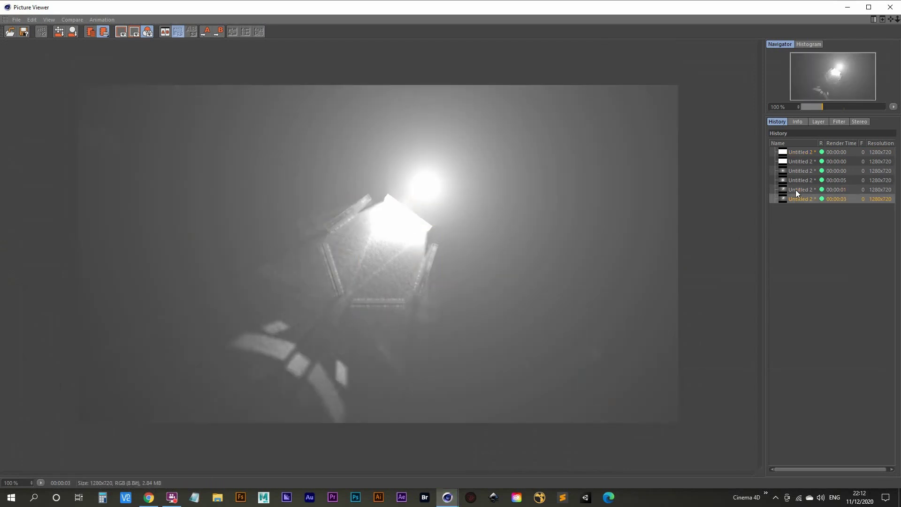
left_click(795, 190)
key("Down")
key("Up")
key("Down")
key("Up")
key("Down")
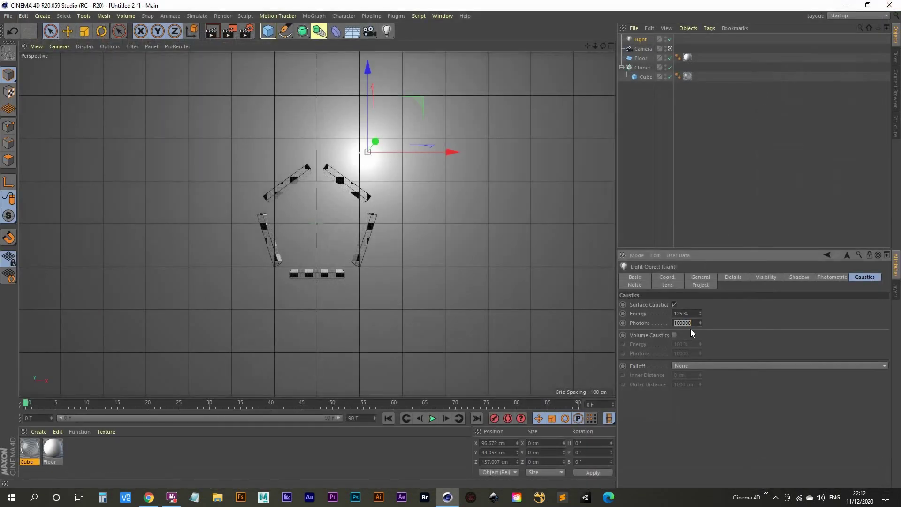
Step: Set the light's surface caustics photons to 500000 and render the scene to the Picture Viewer
left_click(696, 323)
left_click(676, 323)
type("5")
key("Return")
key("shift+r")
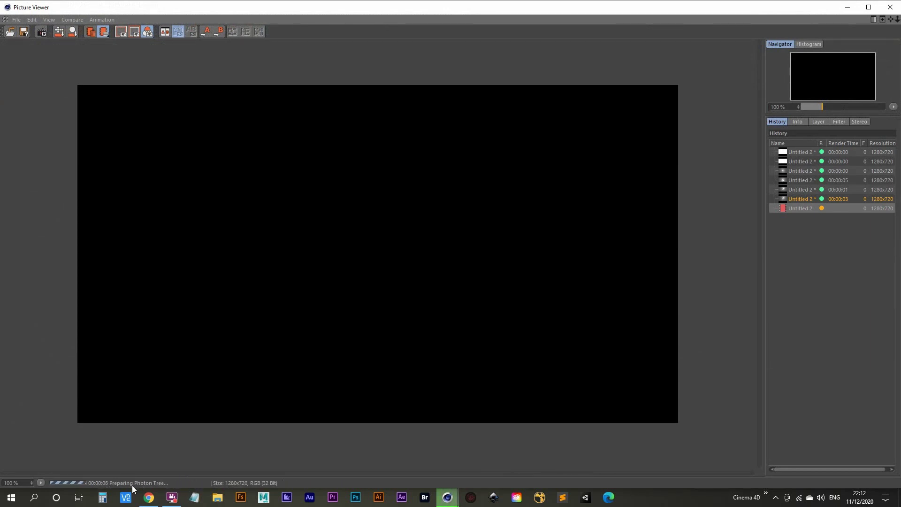
Step: Compare the new 500000-photon render with the previous ones in the render history to examine the caustics detail
left_click(841, 190)
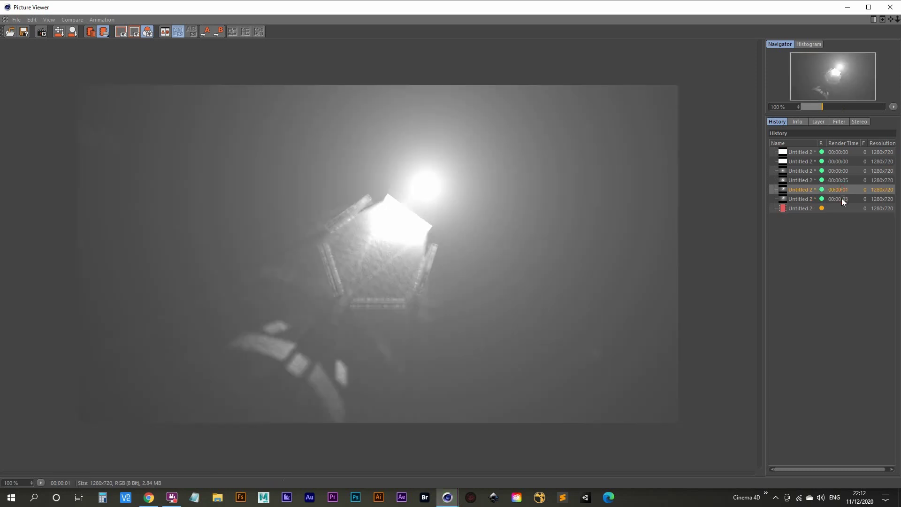
left_click(841, 200)
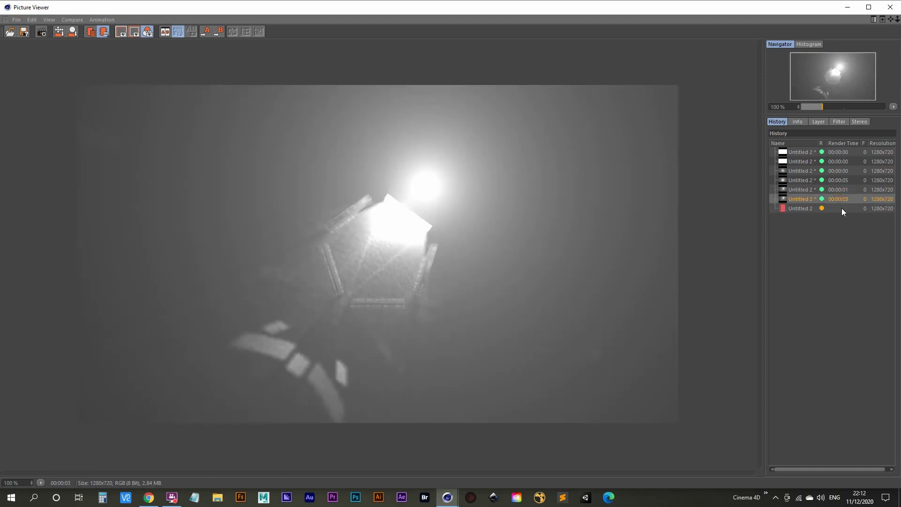
left_click(826, 209)
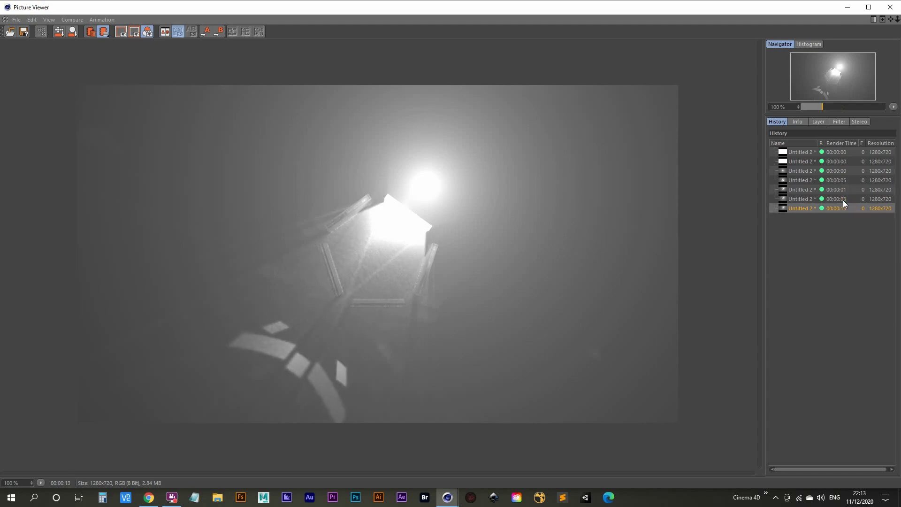
key("Up")
key("Up")
key("Down")
key("Down")
left_click(848, 8)
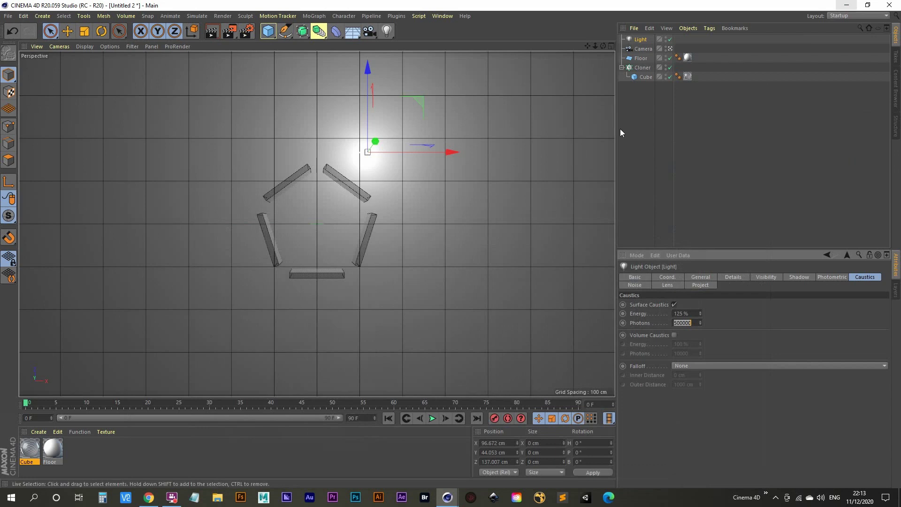
Step: Duplicate the Cube out of the Cloner and nest the copy as a child of the original Cube
left_click(646, 100)
left_click(646, 78)
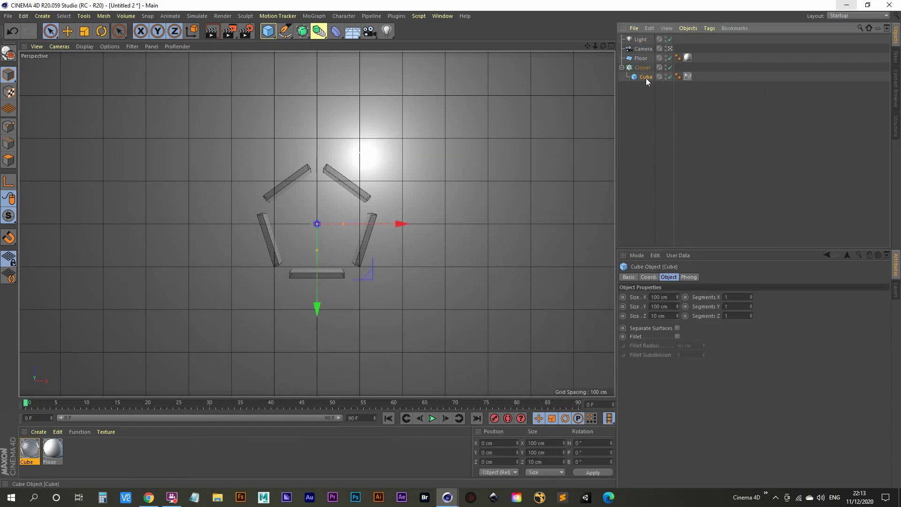
left_click_drag(646, 78, 640, 150)
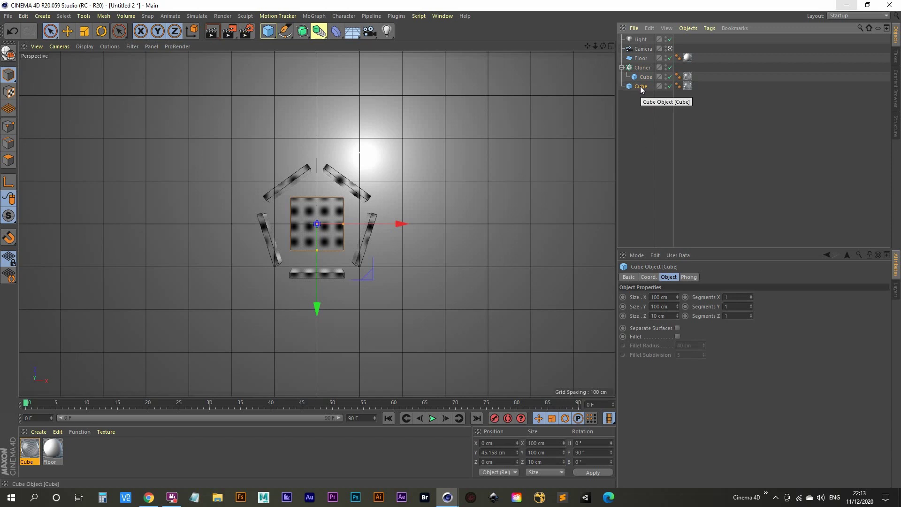
left_click_drag(641, 88, 647, 78)
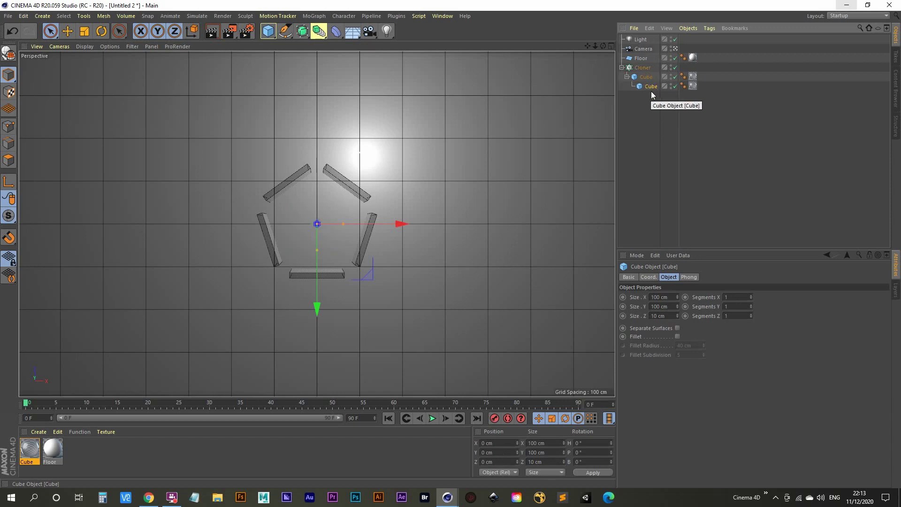
Step: Add an Atom Array as the parent of the nested Cube copy
left_click(652, 87)
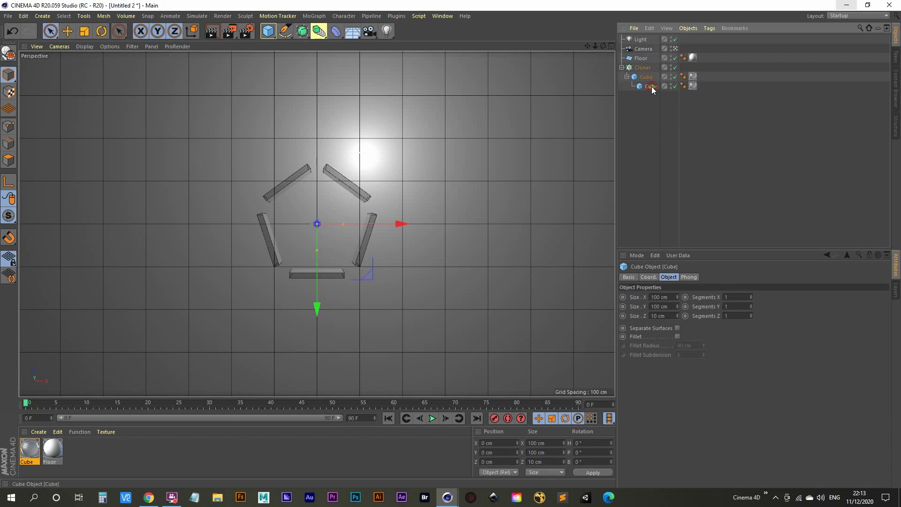
left_click(319, 32)
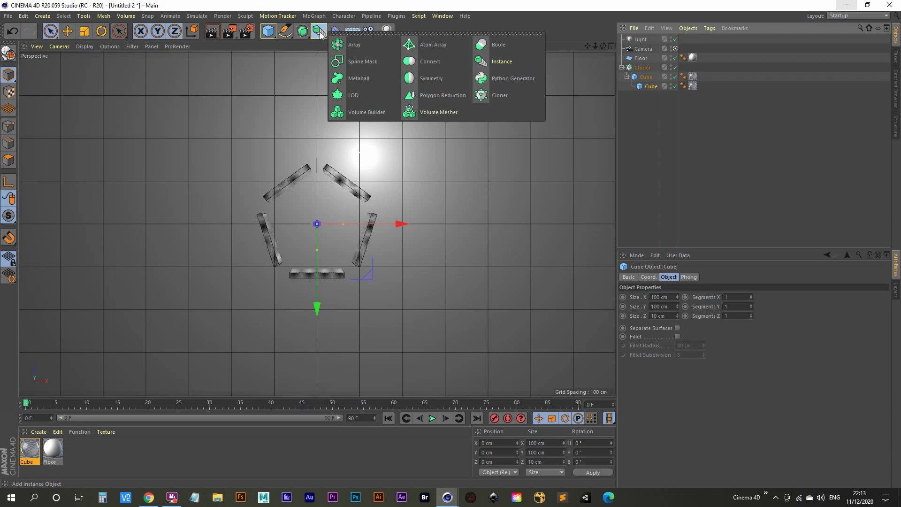
left_click(444, 43, "alt")
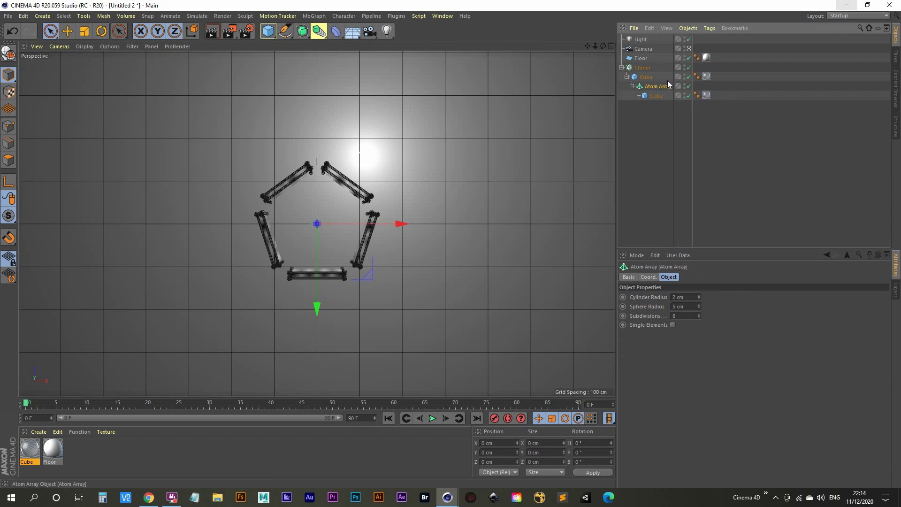
Step: Leave the camera view and reduce the Atom Array's cylinder radius to 0.32 cm
left_click(688, 48)
left_click(688, 48)
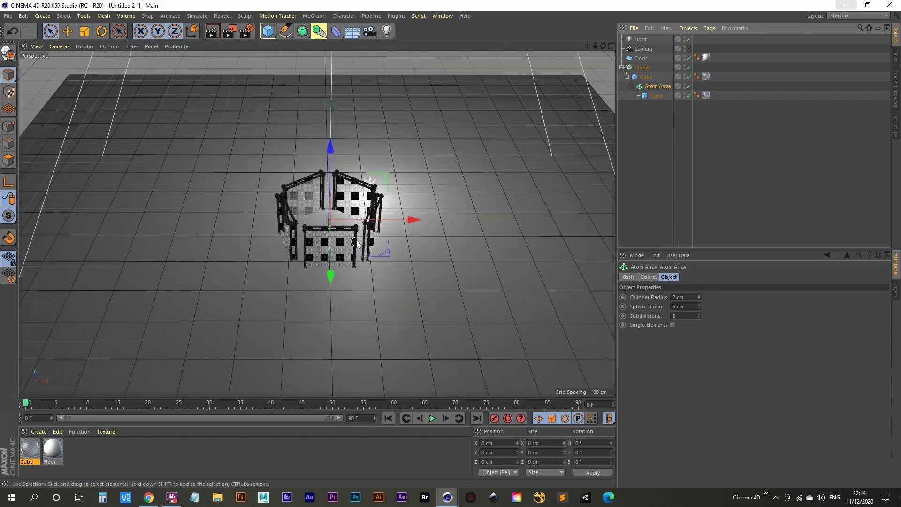
scroll(363, 303, "up", 6)
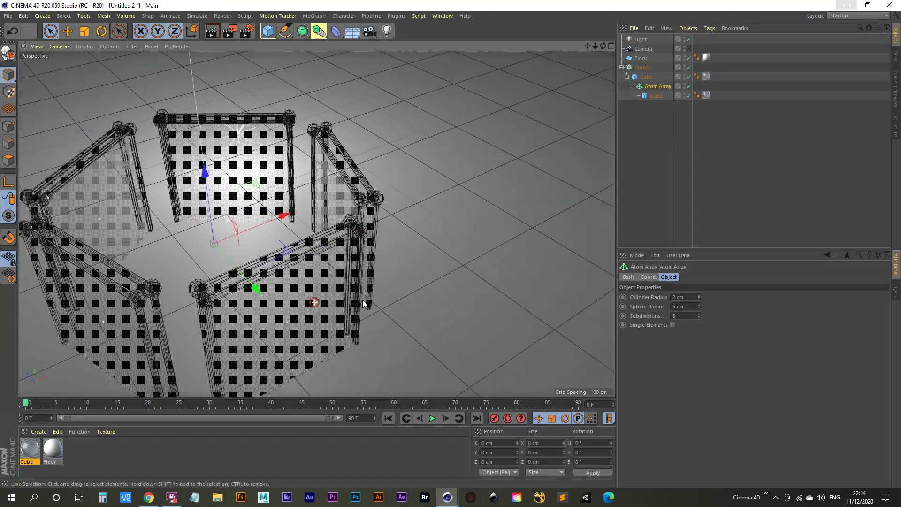
left_click_drag(362, 300, 421, 242, "alt")
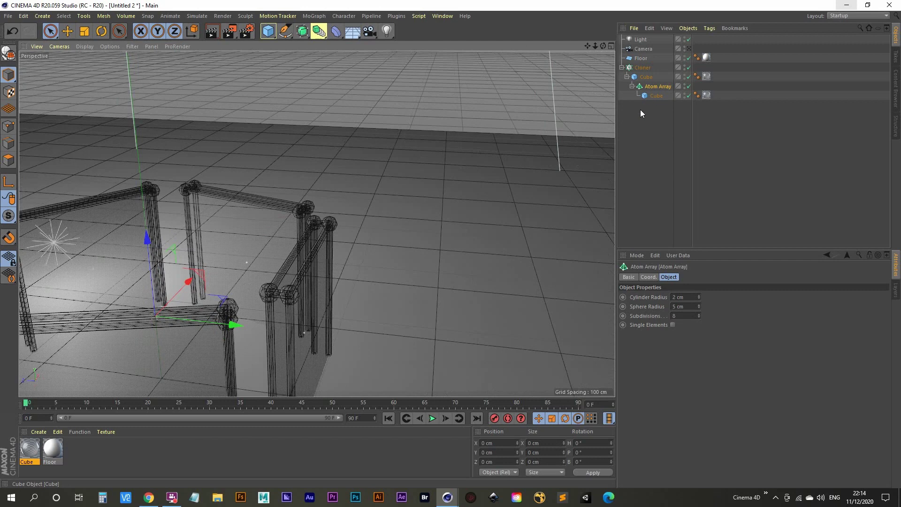
scroll(285, 302, "up", 8)
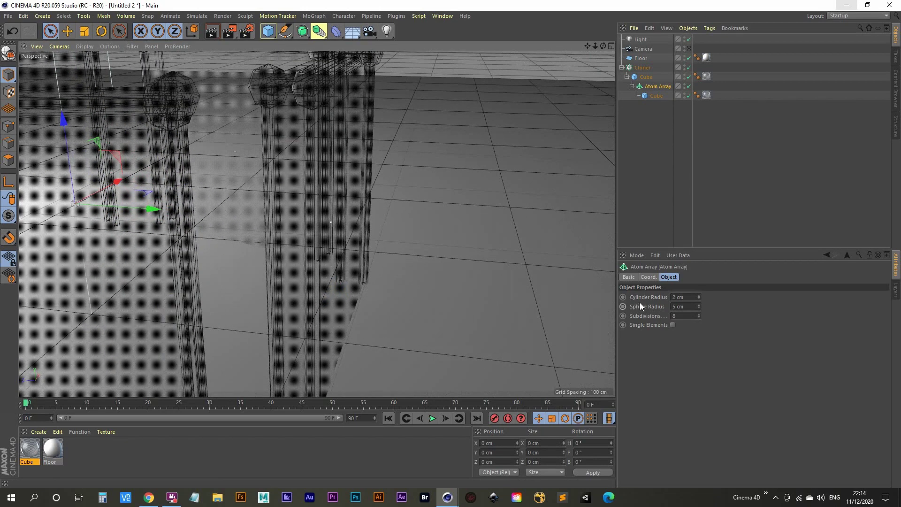
left_click_drag(699, 295, 699, 325)
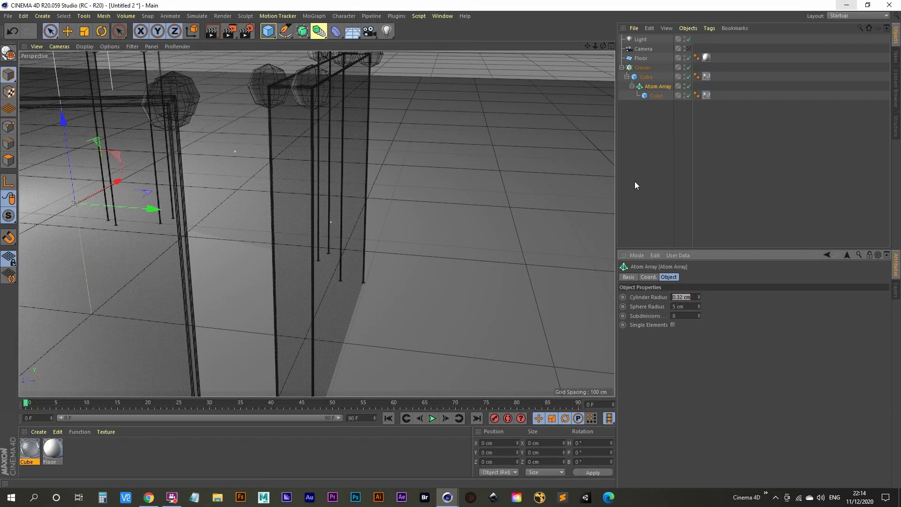
Step: Set the Atom Array's sphere radius to 2 cm and its cylinder radius to 0.35 cm
mouse_move(317, 154)
left_mouse_down("alt")
mouse_move(320, 196)
mouse_move(346, 207)
mouse_move(313, 232)
mouse_move(324, 195)
left_mouse_up("alt")
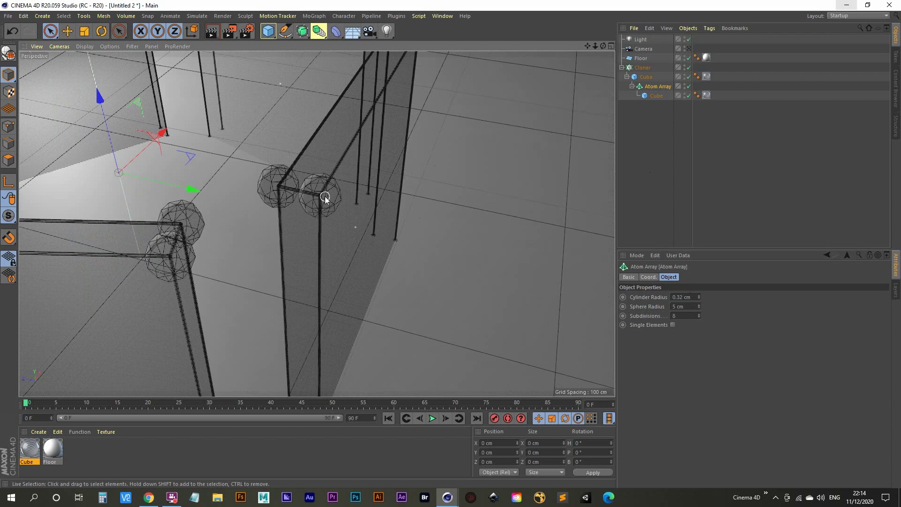
left_click(689, 307)
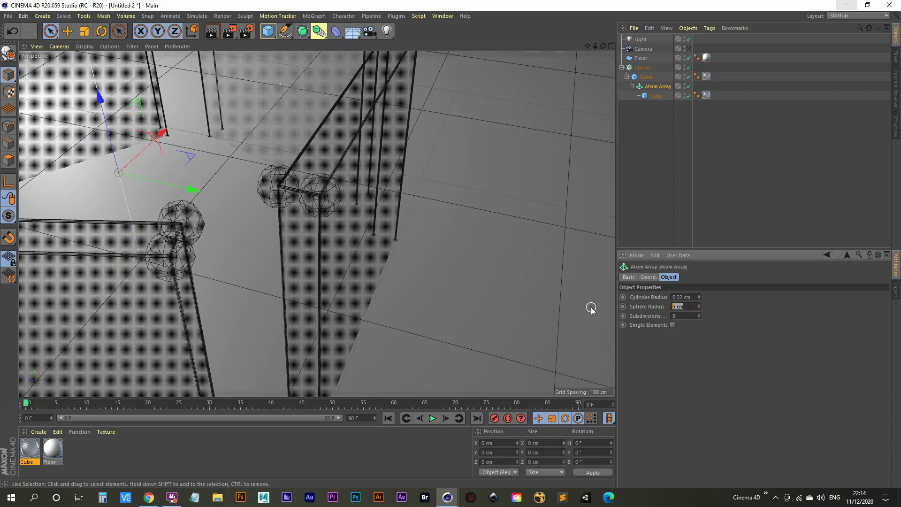
type("2")
key("Return")
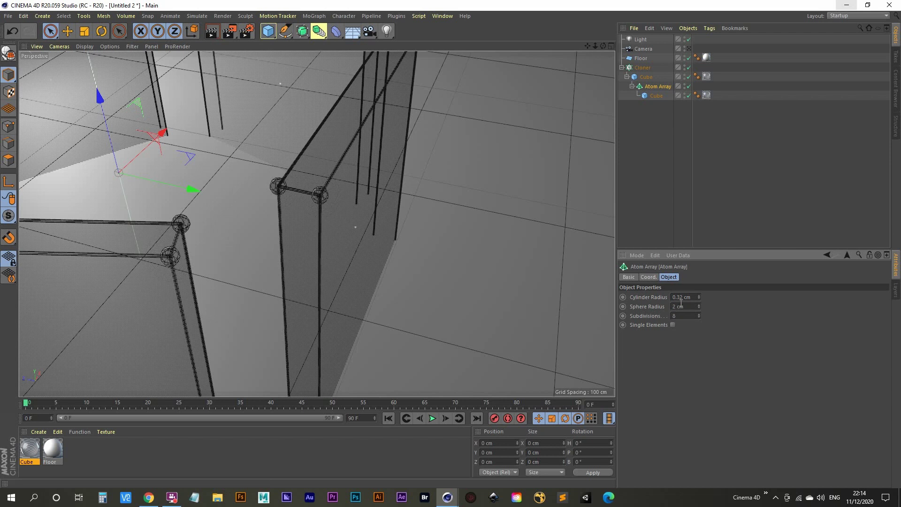
left_click(689, 307)
left_click(696, 298)
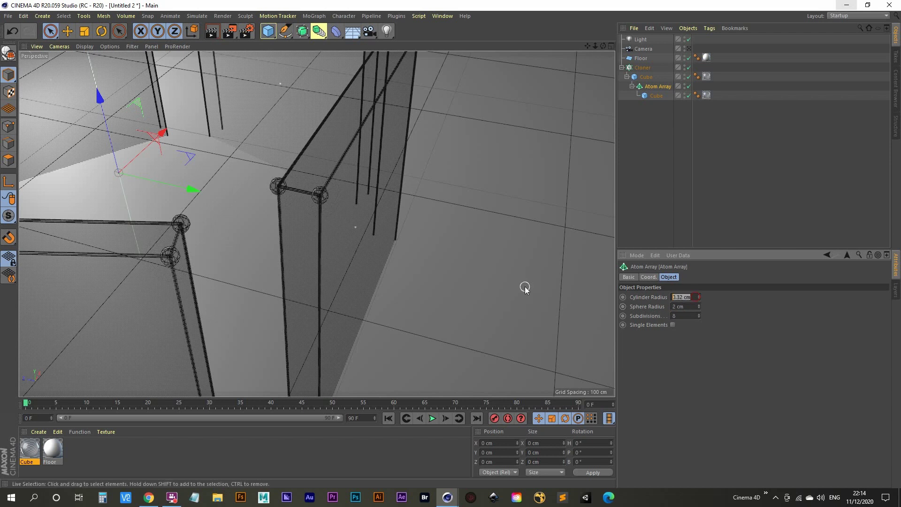
type("0.35")
key("Return")
Step: Apply the Floor material to the Atom Array and return to the top-down camera view
left_click(682, 111)
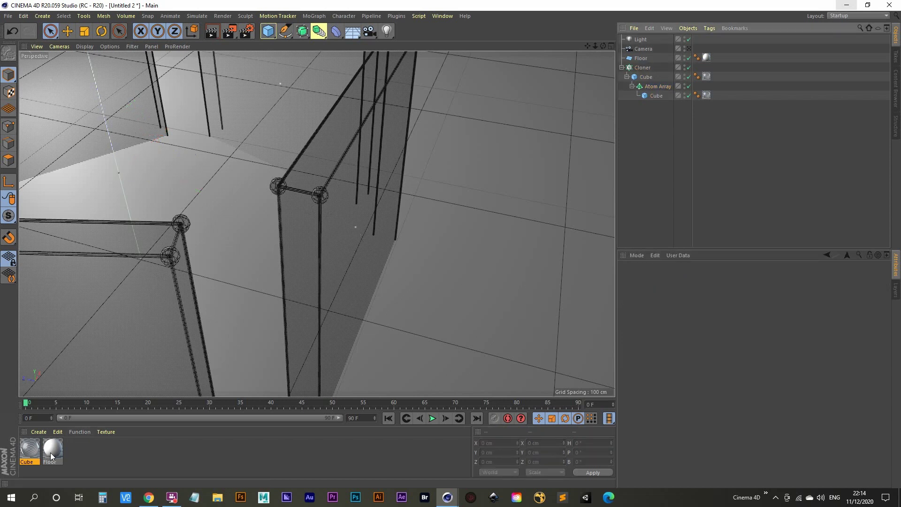
left_click_drag(50, 452, 667, 89)
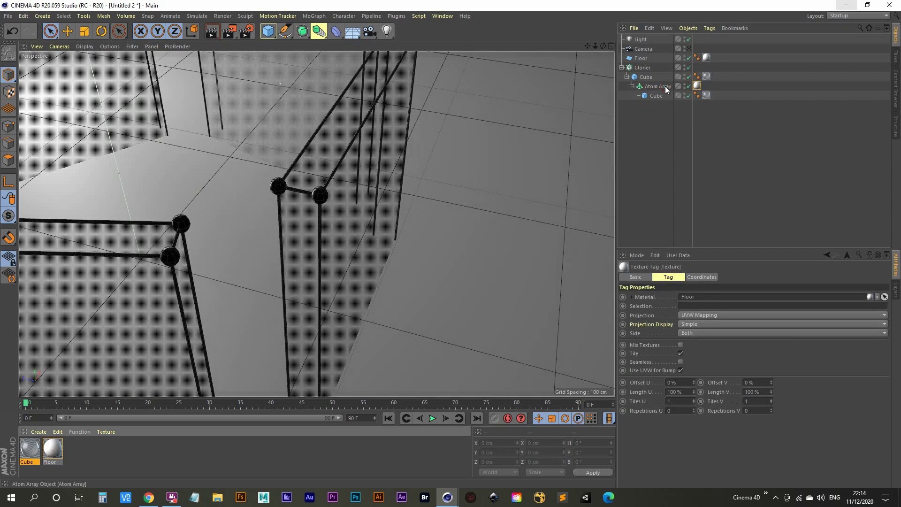
left_click(688, 49)
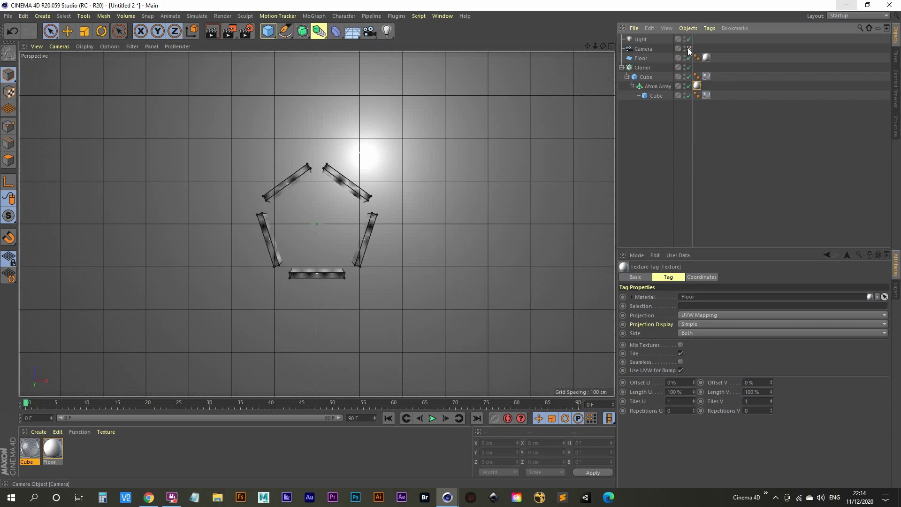
Step: Lock the Camera with a Protection tag and render the scene to the Picture Viewer
right_click(643, 48)
mouse_move(743, 54)
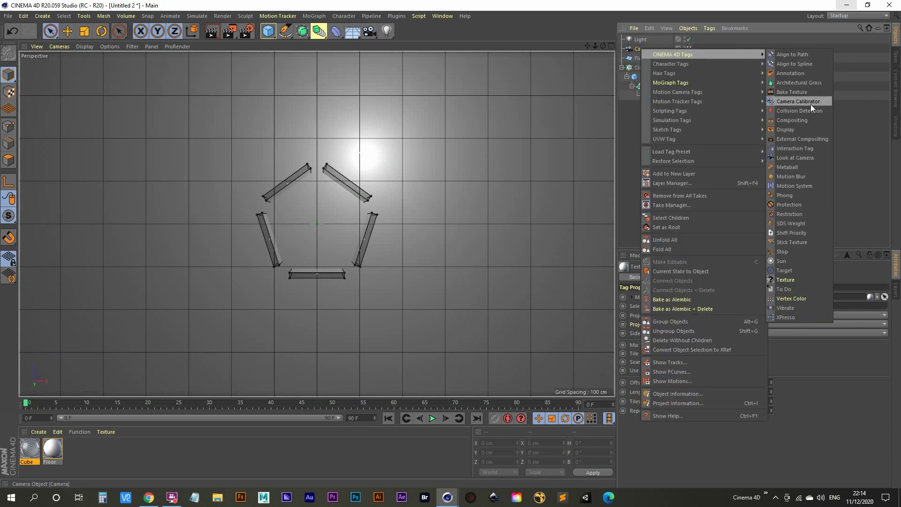
left_click(788, 204)
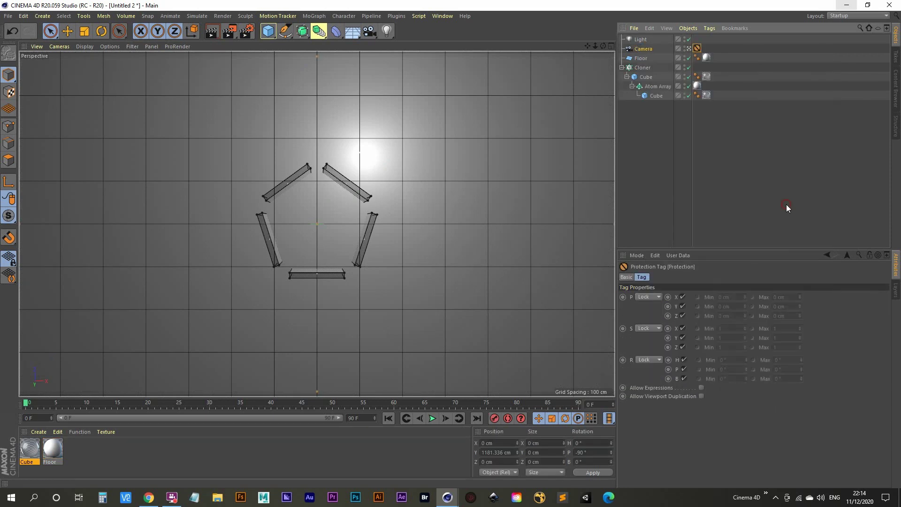
left_click(230, 31)
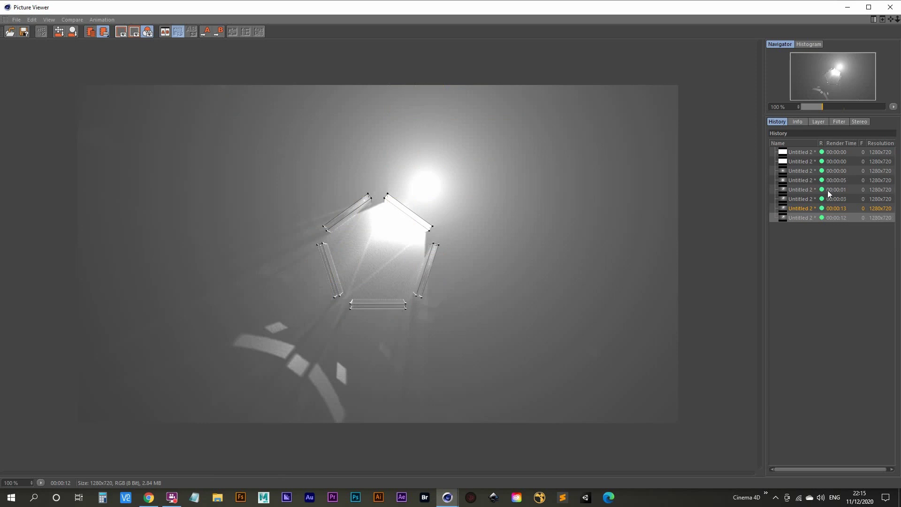
Step: Compare the last two renders in the history to examine the effect of the Atom Array frames
left_click(801, 208)
key("Down")
key("Up")
key("Down")
key("Up")
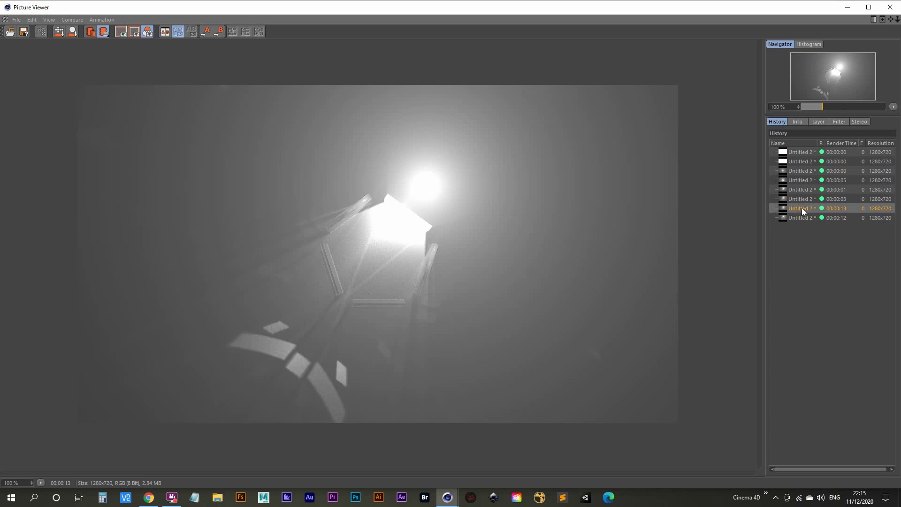
key("Down")
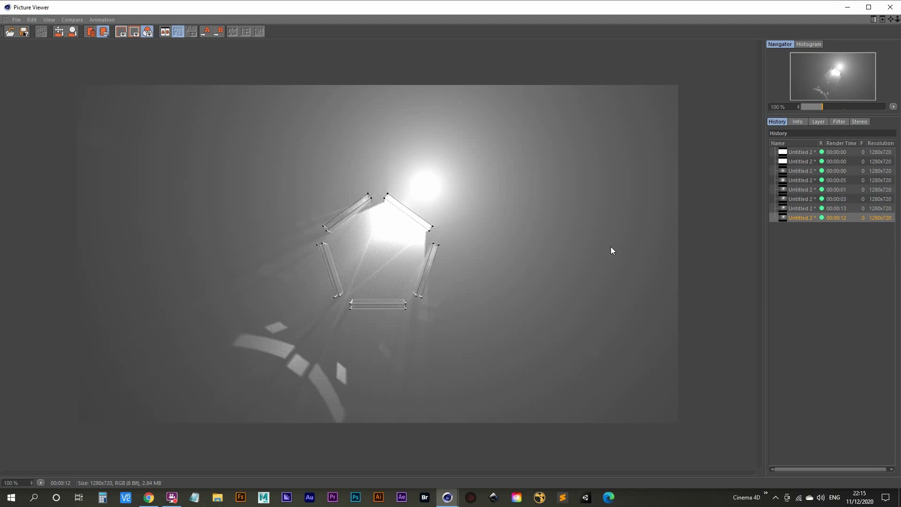
left_click(848, 7)
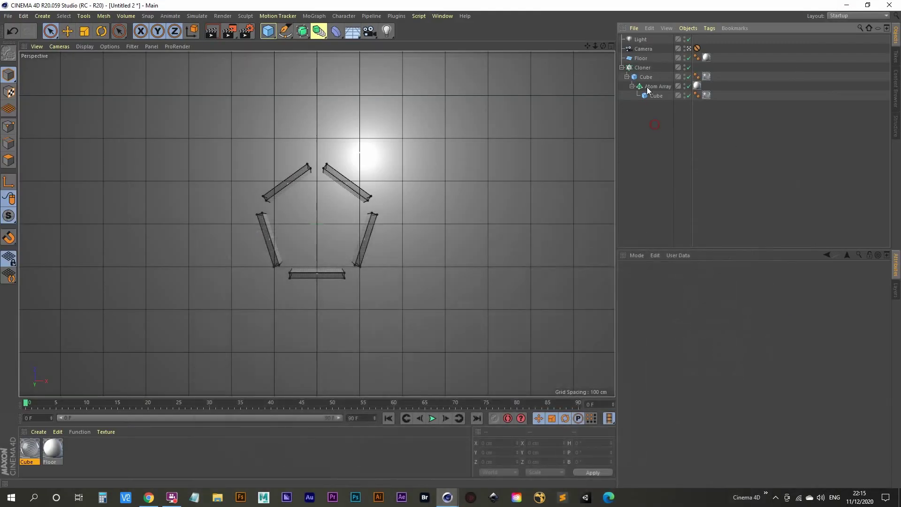
Step: Keyframe the Cloner's heading rotation at 0° on frame 0
left_click(644, 69)
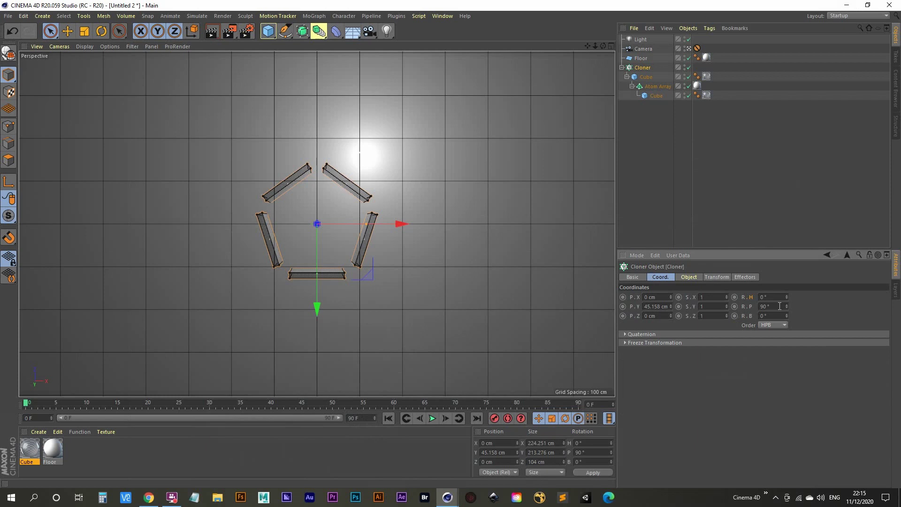
mouse_move(787, 297)
left_mouse_down()
mouse_move(798, 296)
mouse_move(788, 300)
left_mouse_up()
key("ctrl+z")
left_click(735, 298)
Step: Set the animation length to 150 frames and extend the visible timeline range to frame 150
left_click(355, 417)
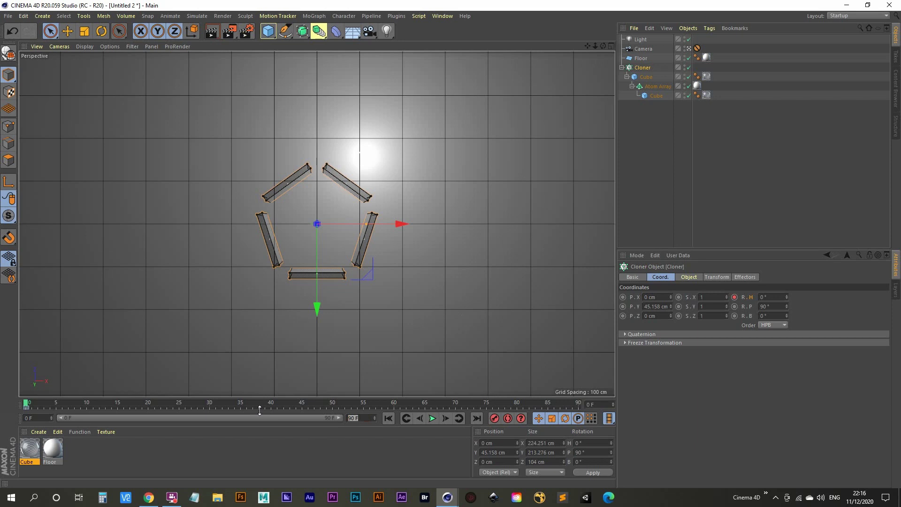
type("150")
key("Return")
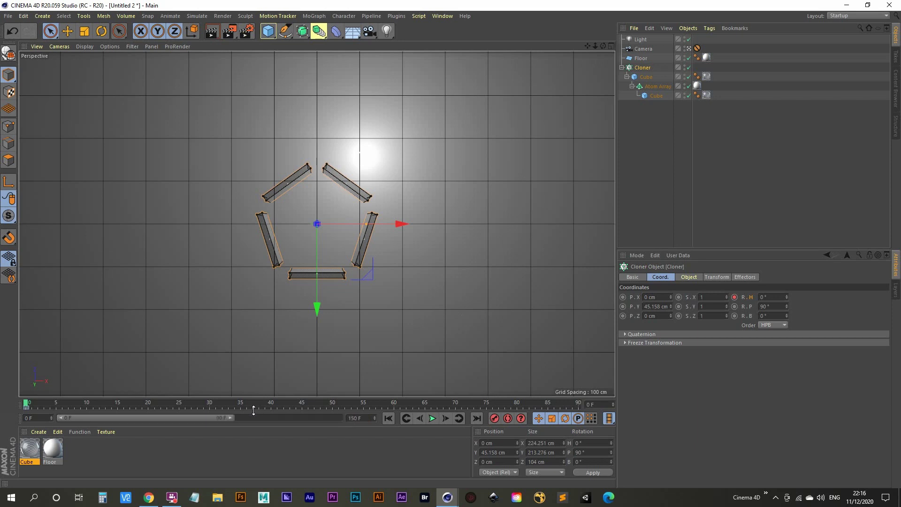
left_click_drag(231, 418, 409, 430)
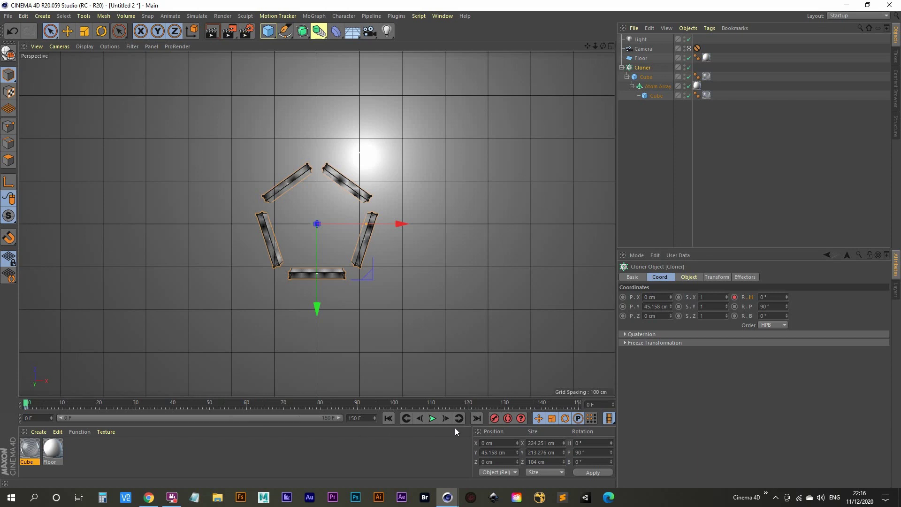
Step: Keyframe the Cloner's heading rotation at 360° on frame 150
left_click(479, 418)
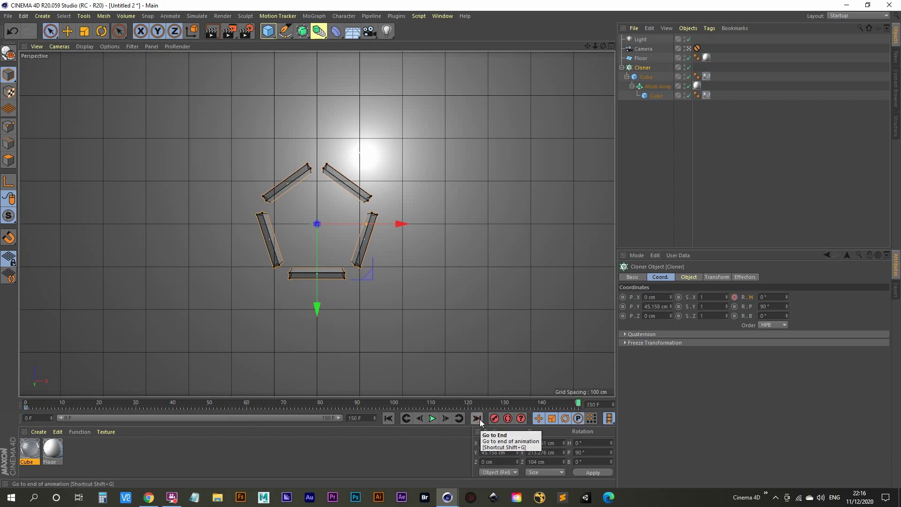
left_click(780, 296)
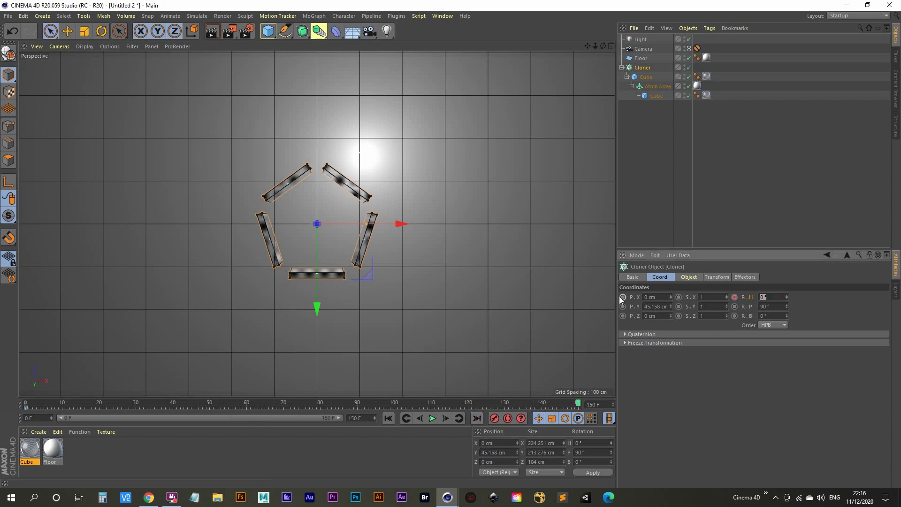
type("360")
key("Return")
left_click(735, 297)
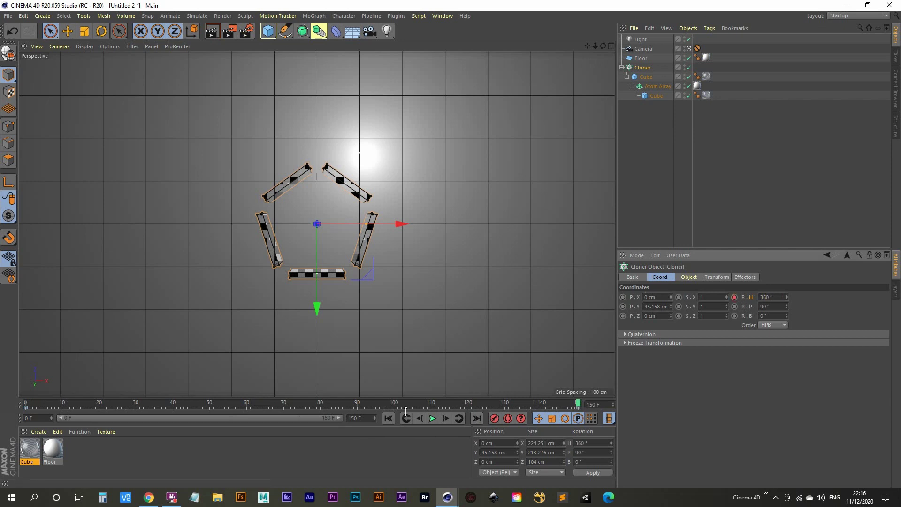
Step: Play the animation from the first frame to check the Cloner's rotation, and stop playback
left_click(389, 418)
left_click(433, 418)
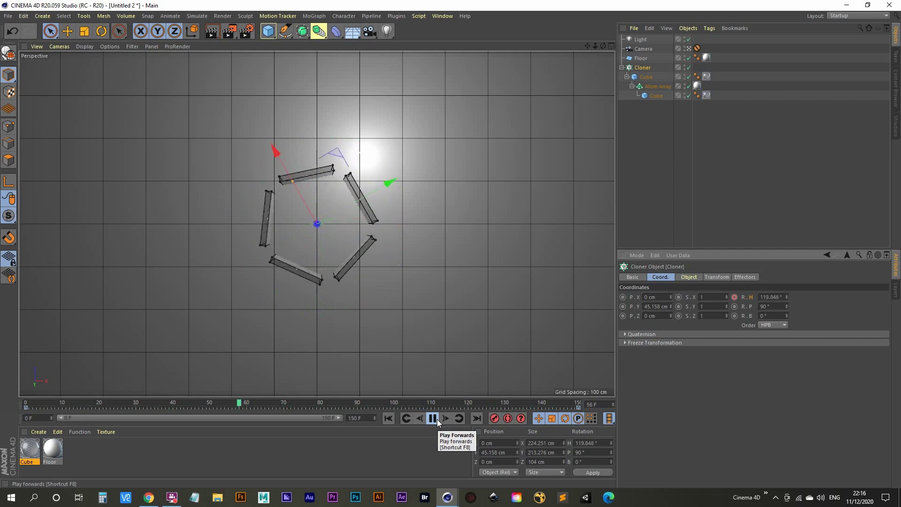
left_click(433, 419)
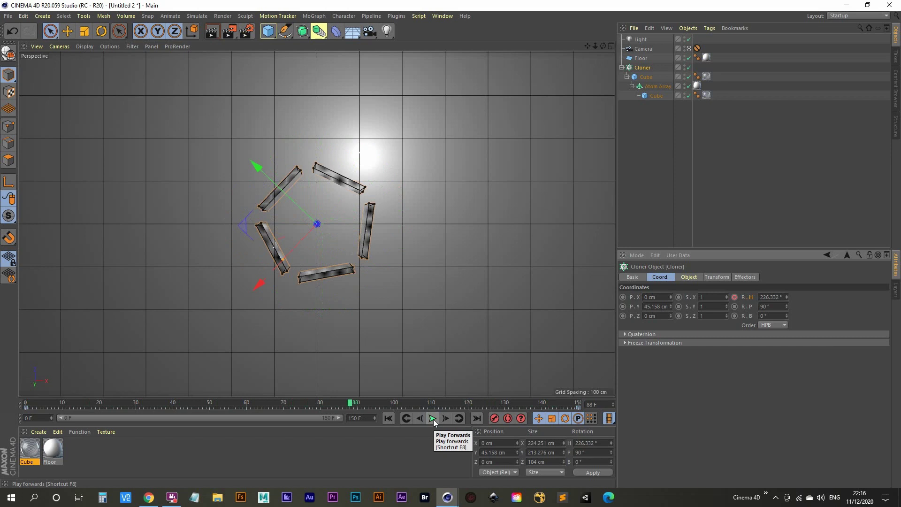
Step: Set the Cloner's heading rotation track to linear interpolation in the Timeline and close the Timeline
key("shift+F3")
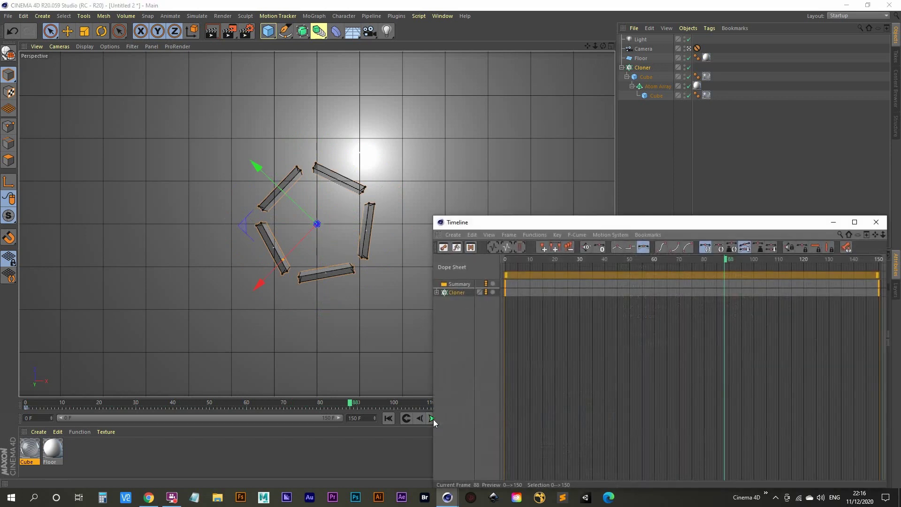
left_click_drag(632, 222, 293, 90)
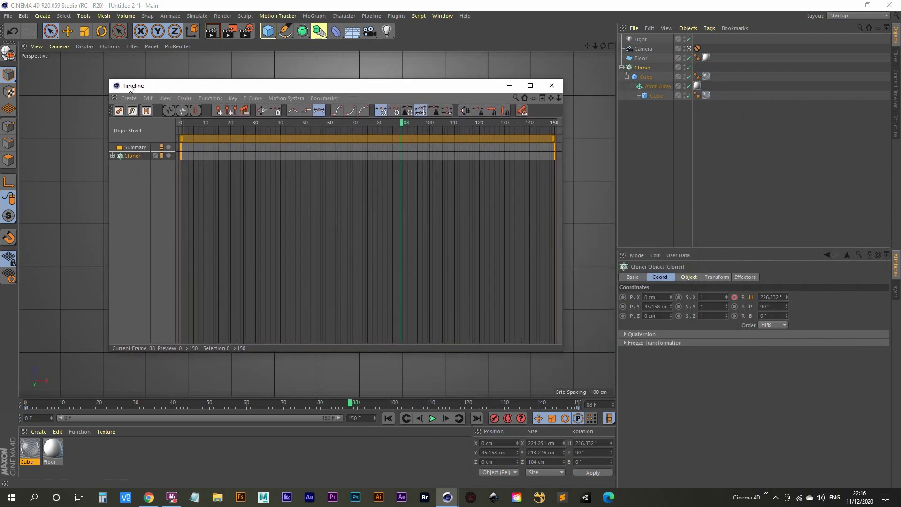
left_click_drag(329, 87, 353, 77)
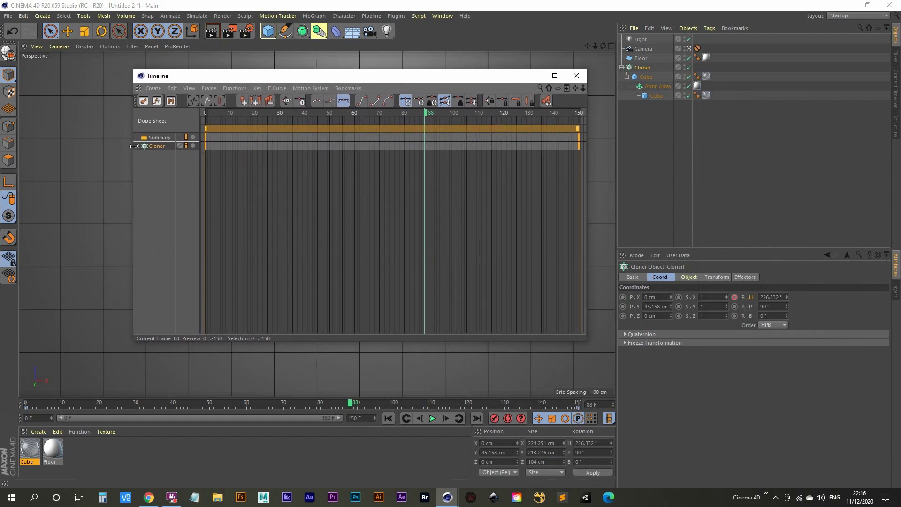
left_click(155, 147)
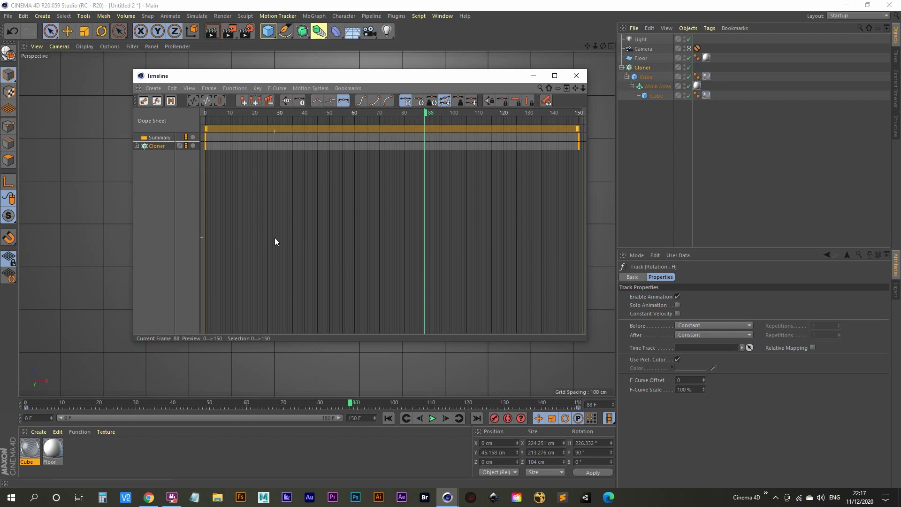
key("l")
left_click(577, 76)
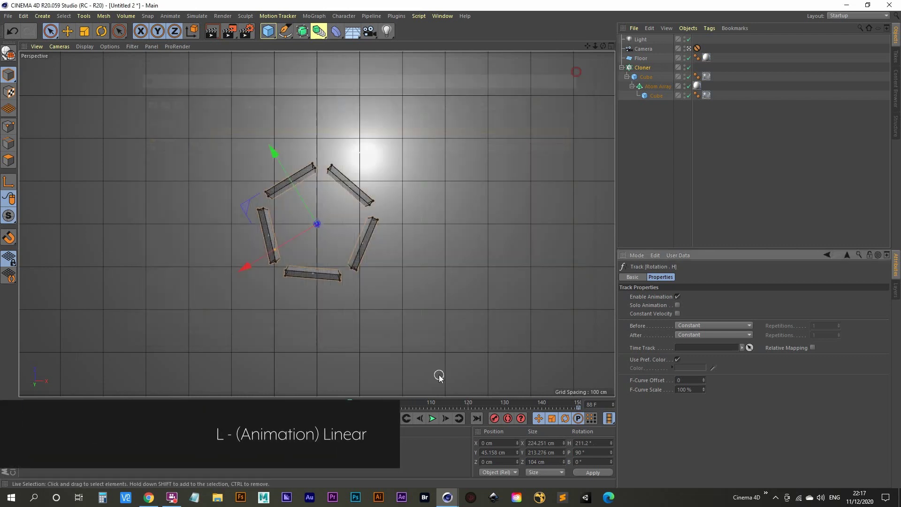
Step: Play the animation again to check that the Cloner turns at a constant speed, and stop playback
left_click(406, 418)
left_click(432, 418)
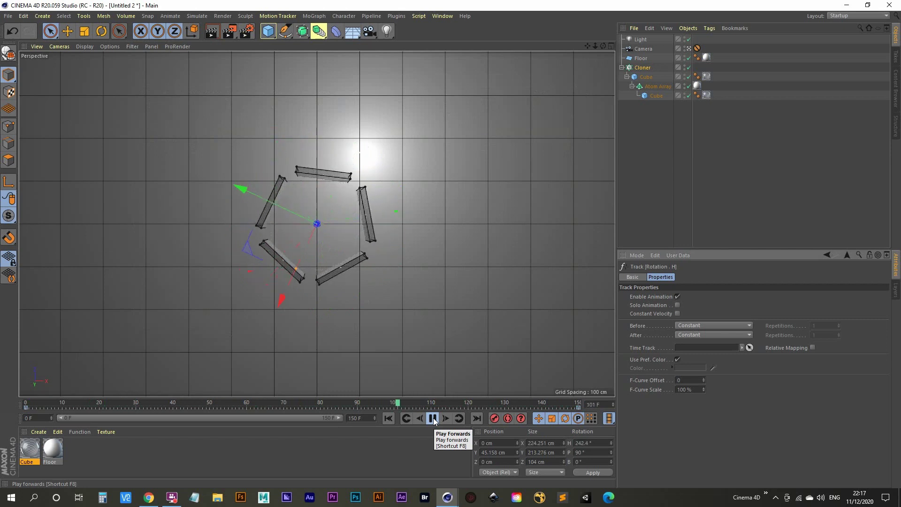
left_click(433, 419)
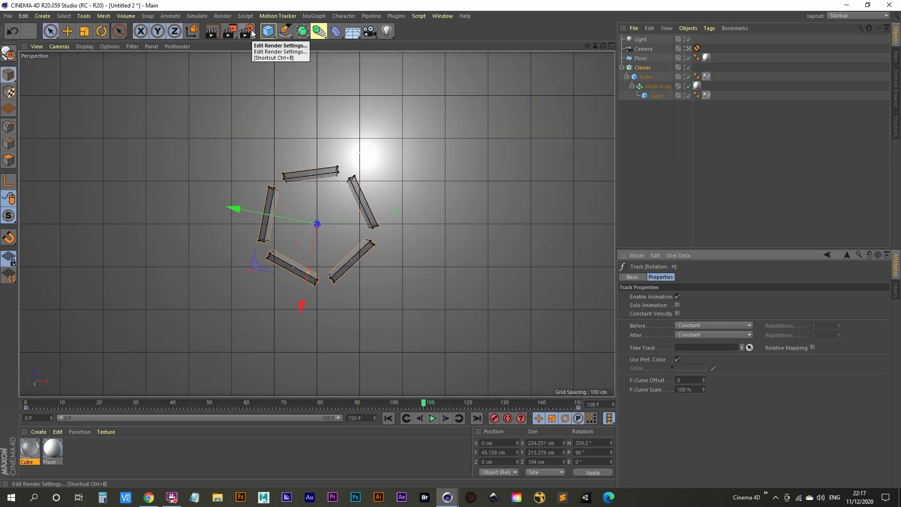
Step: Set the render output size to 1920 x 1080 pixels in the Render Settings
left_click(252, 33)
left_click_drag(377, 24, 499, 137)
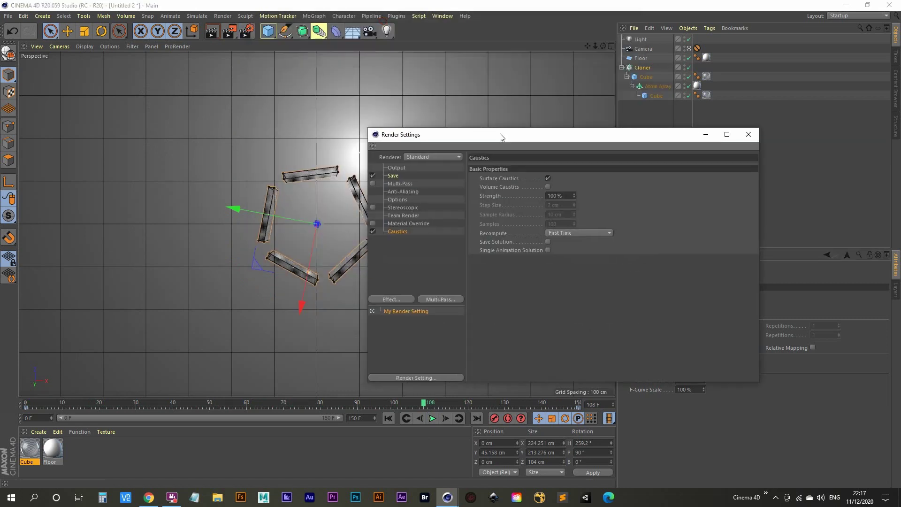
left_click(397, 167)
double_click(533, 176)
type("1920")
key("Return")
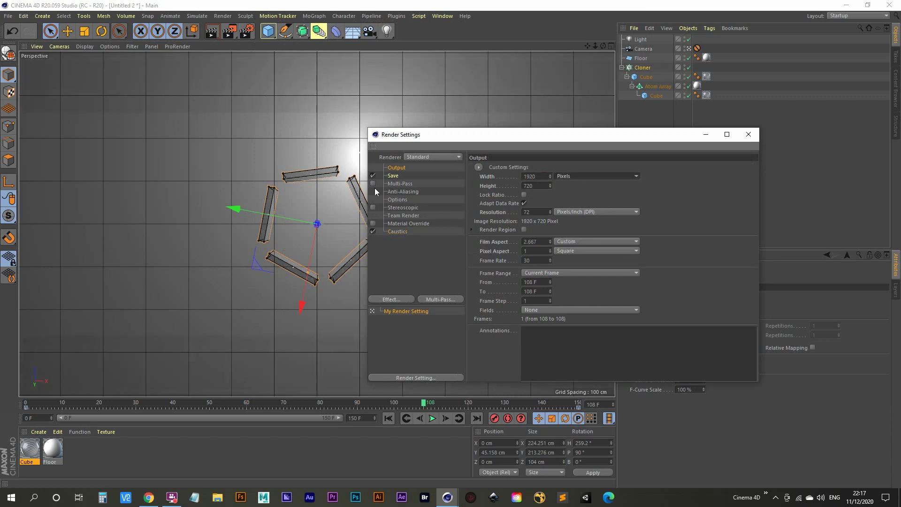
key("Tab")
type("1080")
key("Return")
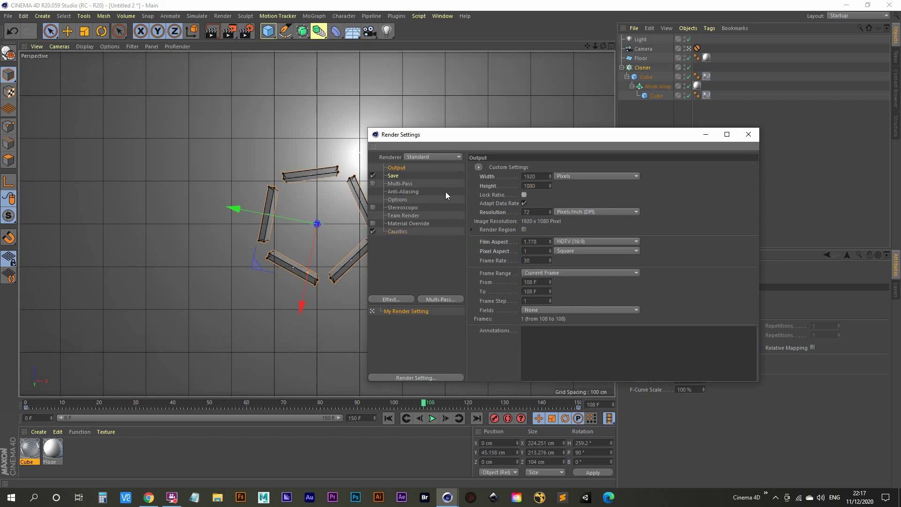
Step: Set the render output's frame range to All Frames
double_click(544, 177)
key("Tab")
left_click(544, 274)
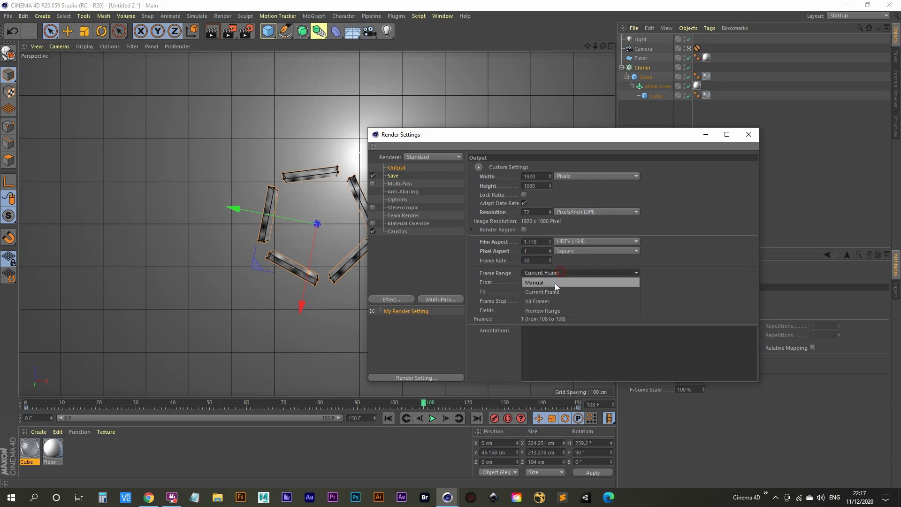
left_click(548, 297)
Step: Set the format of the saved render images to PNG and close the Render Settings
left_click(396, 176)
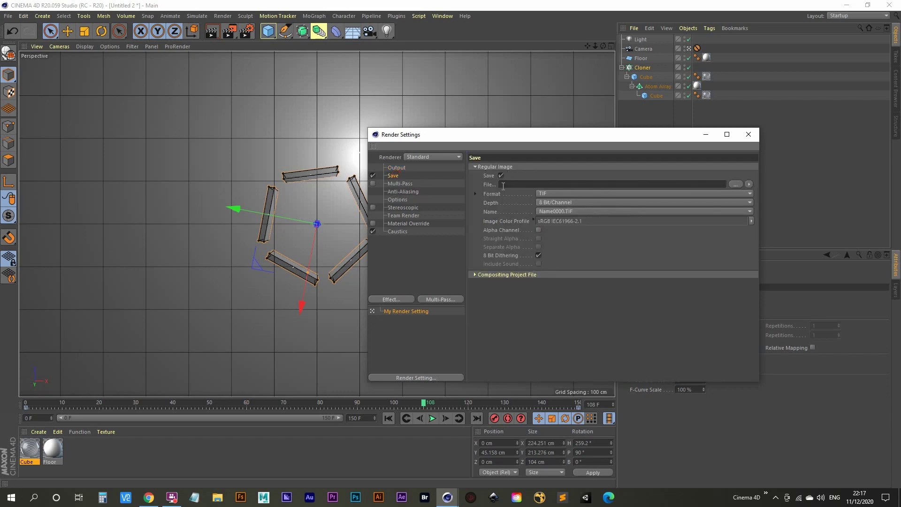
left_click(579, 194)
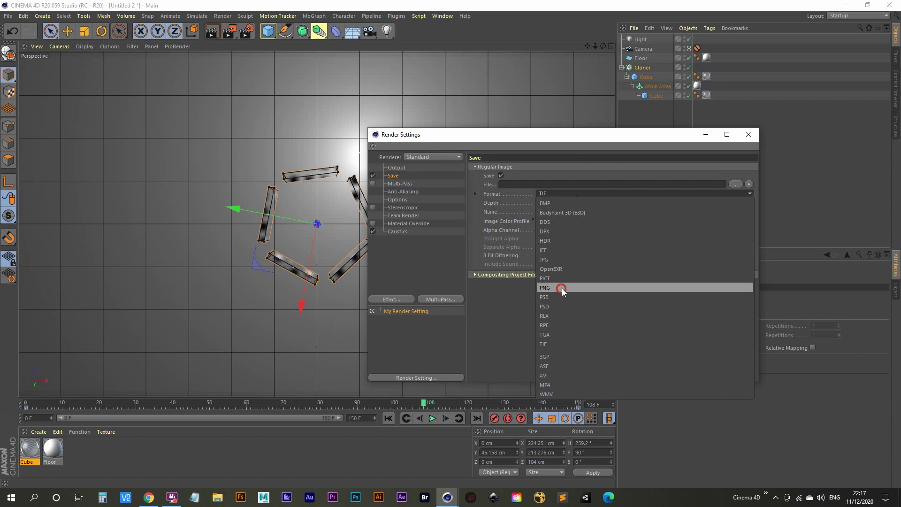
left_click(545, 288)
left_click(718, 185)
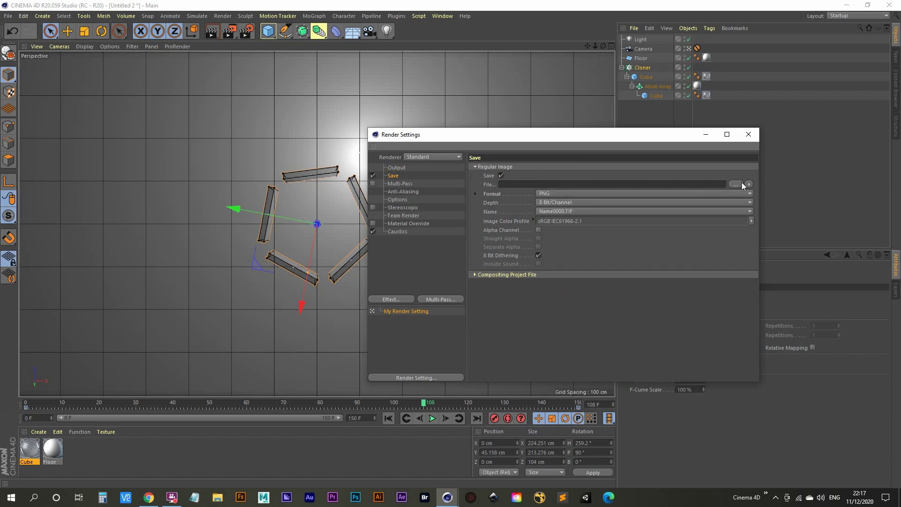
left_click(404, 191)
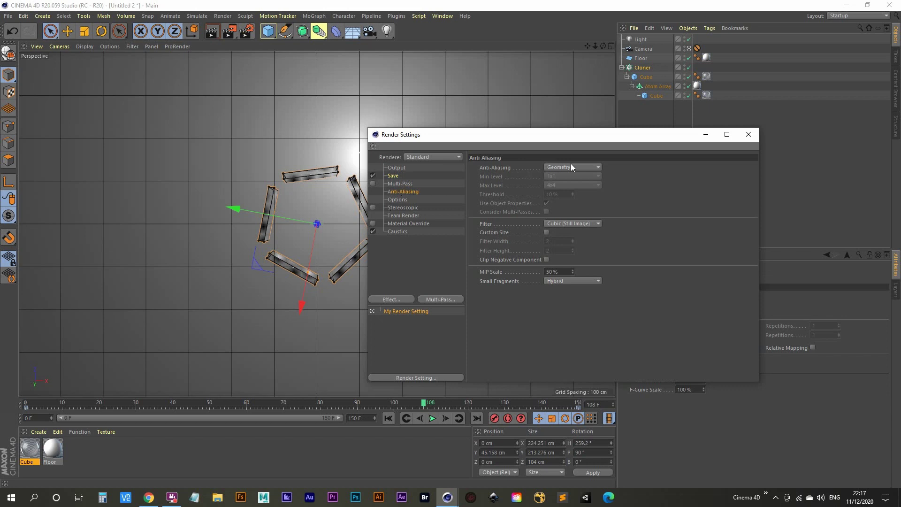
left_click(739, 136)
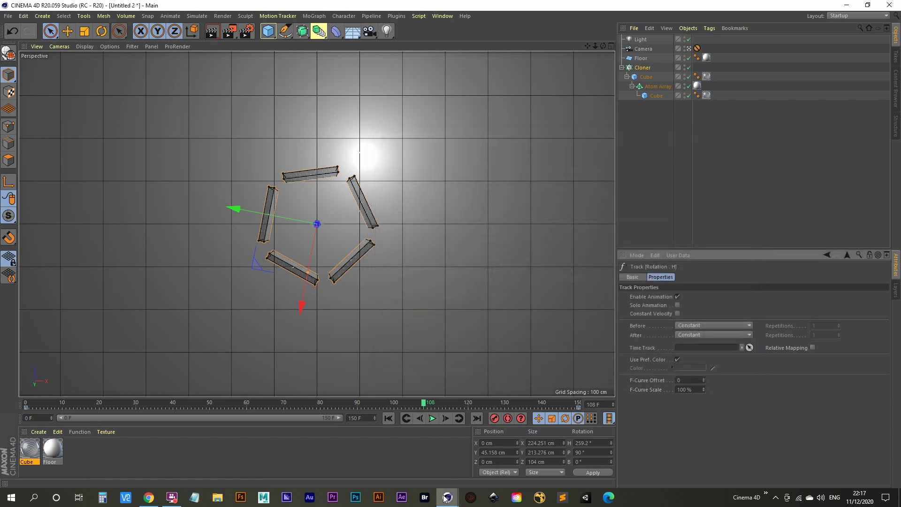
Step: Examine the edges of the cube frames in the latest render in the Picture Viewer, and return to the scene with nothing selected
mouse_move(447, 497)
left_click(509, 458)
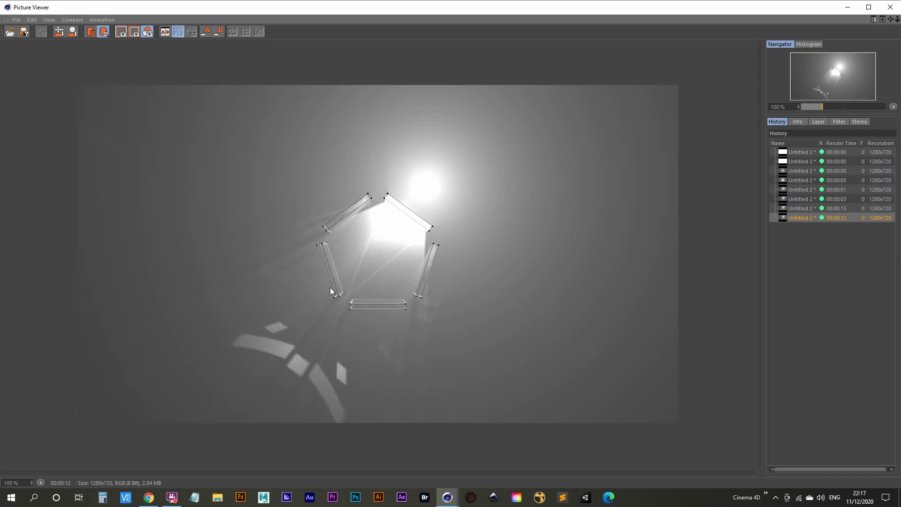
left_click(848, 8)
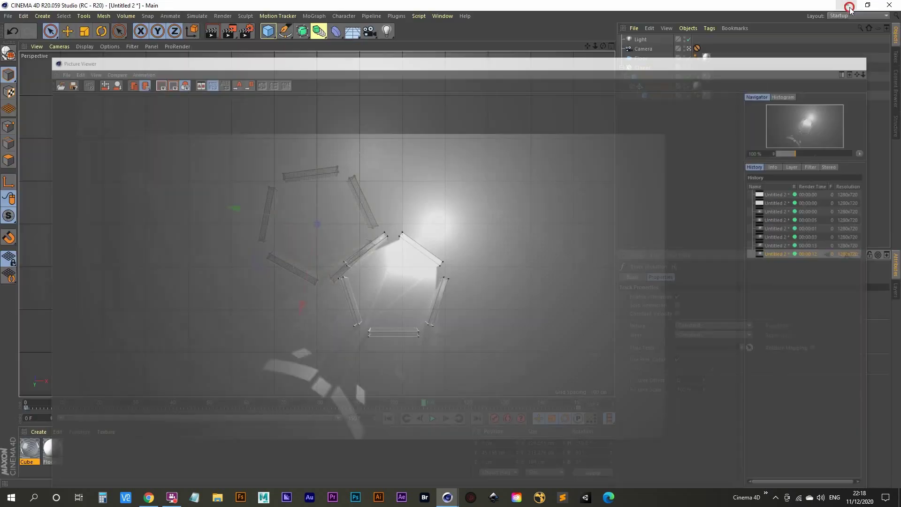
left_click(658, 142)
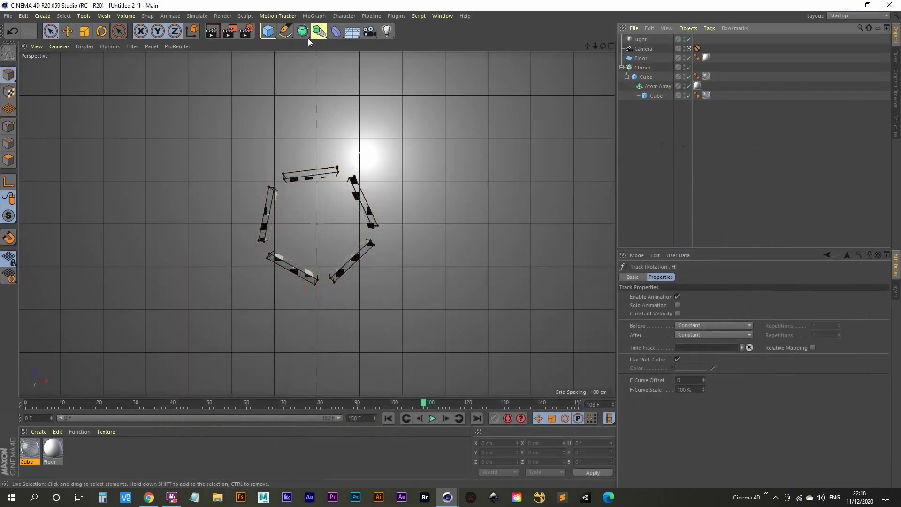
Step: Set the render's anti-aliasing to Best with a maximum level of 2x2
left_click(246, 31)
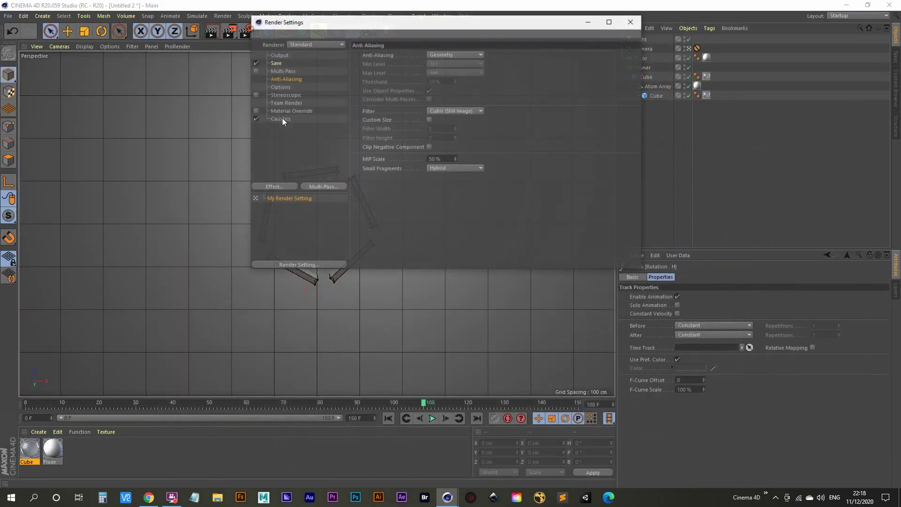
left_click(452, 55)
left_click(456, 82)
left_click(451, 72)
left_click(449, 92)
left_click_drag(534, 21, 589, 62)
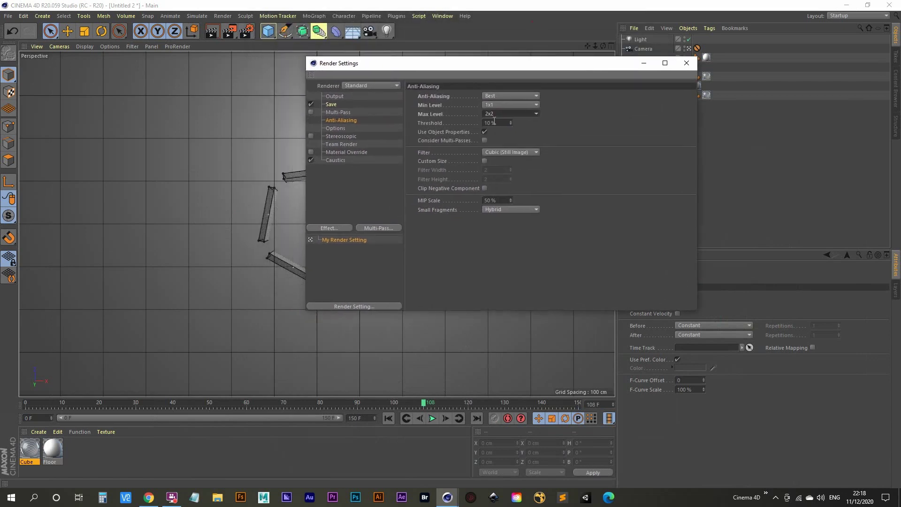
left_click(518, 96)
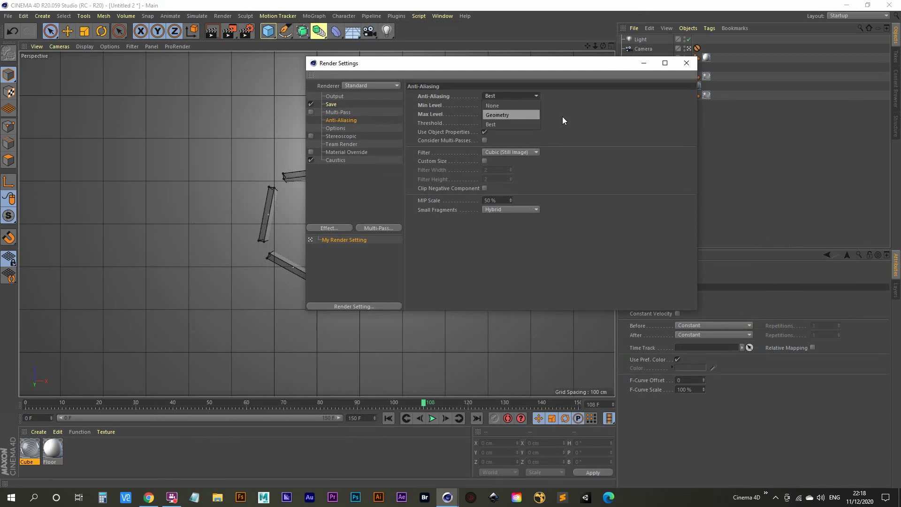
left_click(583, 117)
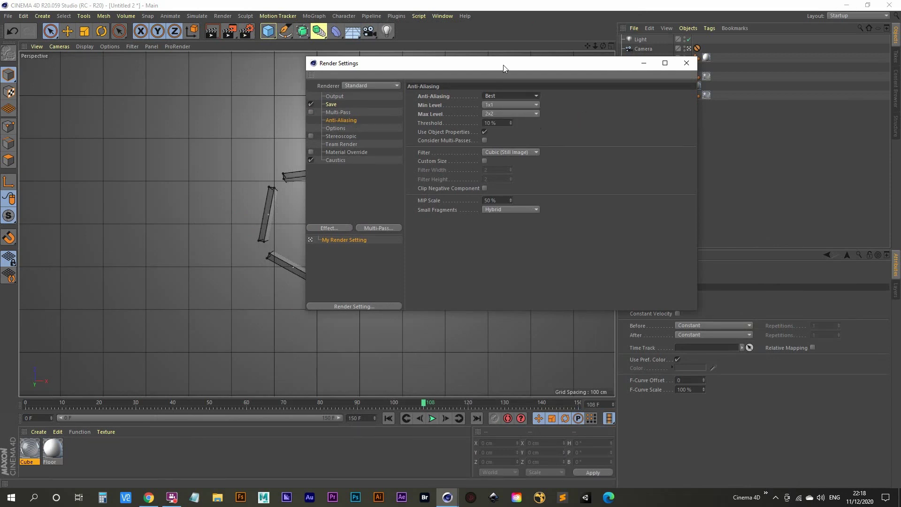
left_click_drag(500, 66, 531, 71)
left_click_drag(622, 72, 492, 77)
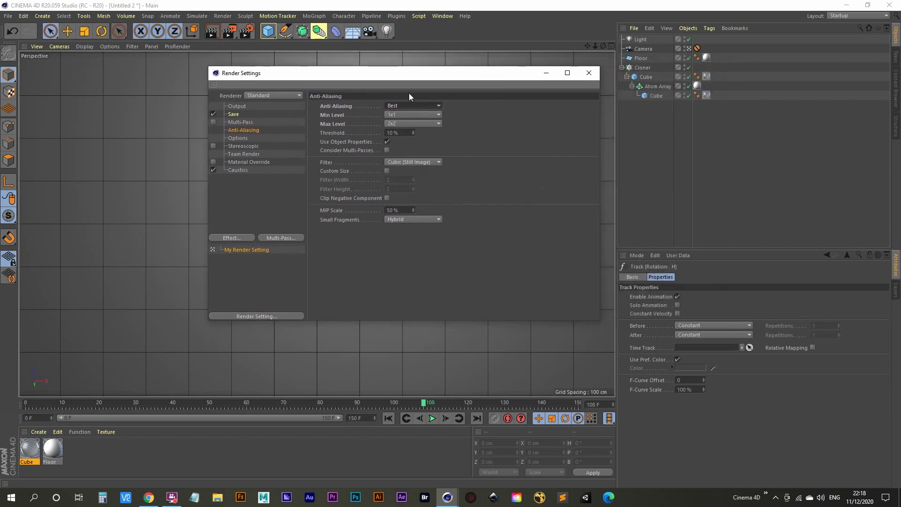
left_click_drag(359, 78, 368, 69)
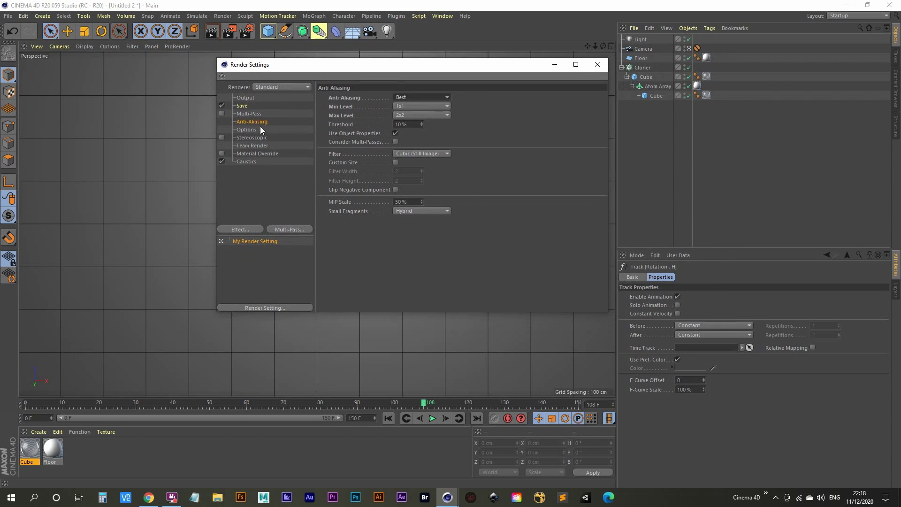
Step: Review the Save, Output, Multi-Pass, Anti-Aliasing and Caustics render settings, and close the Render Settings
left_click(244, 106)
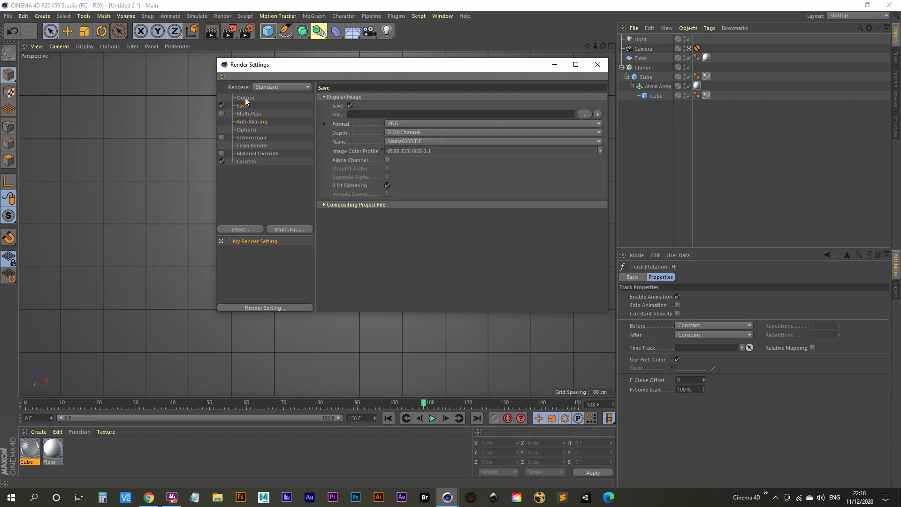
left_click(245, 97)
left_click(249, 114)
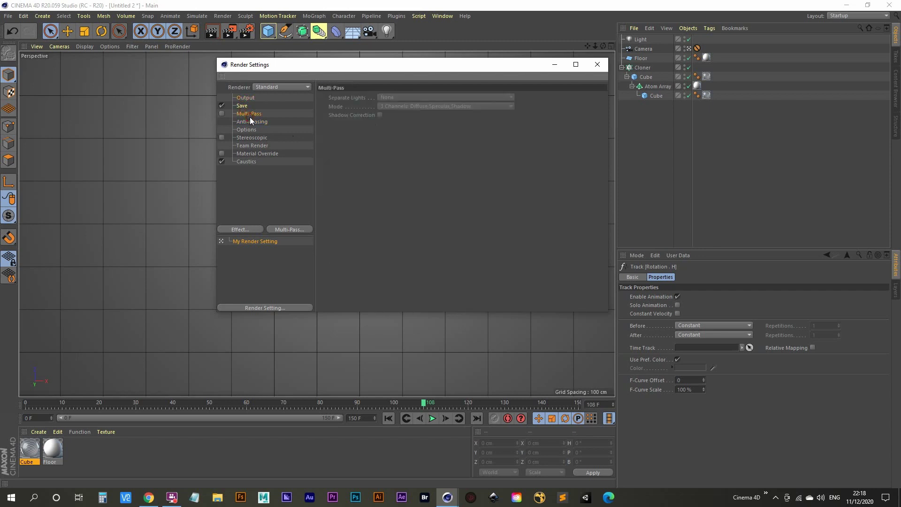
left_click(257, 122)
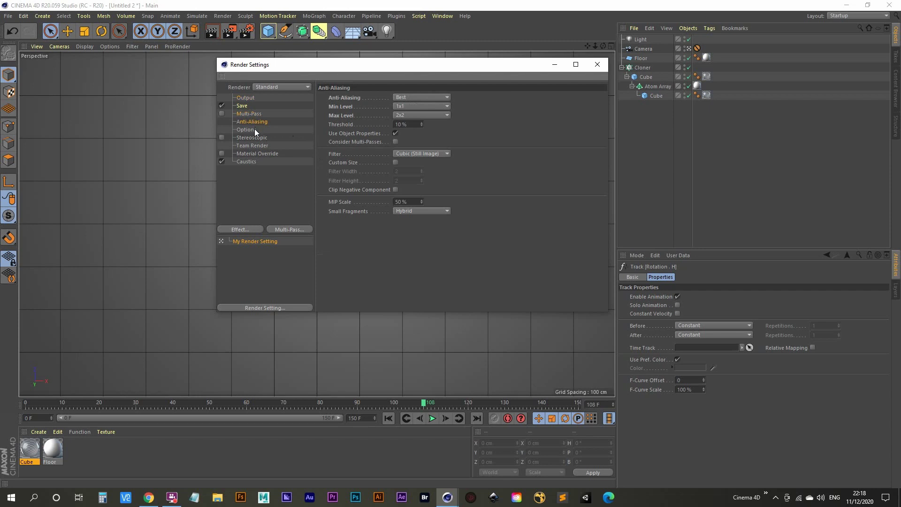
left_click(249, 161)
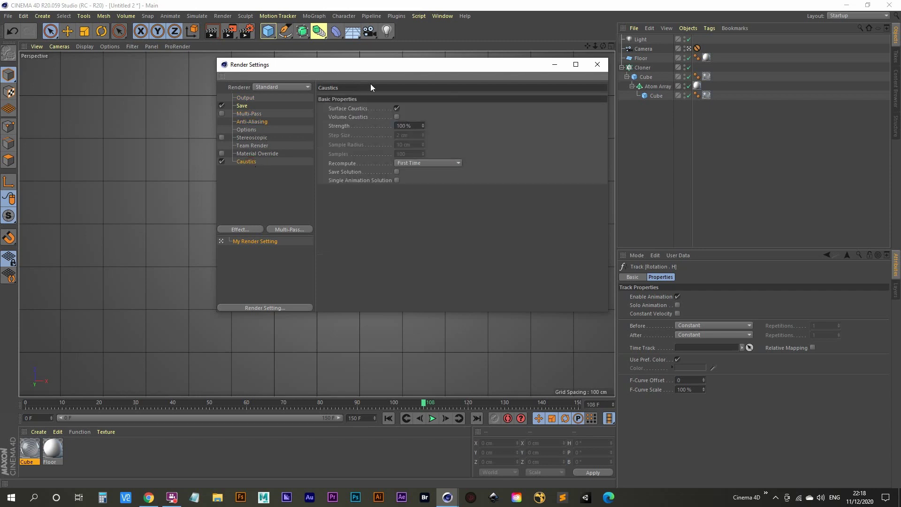
left_click_drag(435, 65, 439, 99)
left_click(599, 99)
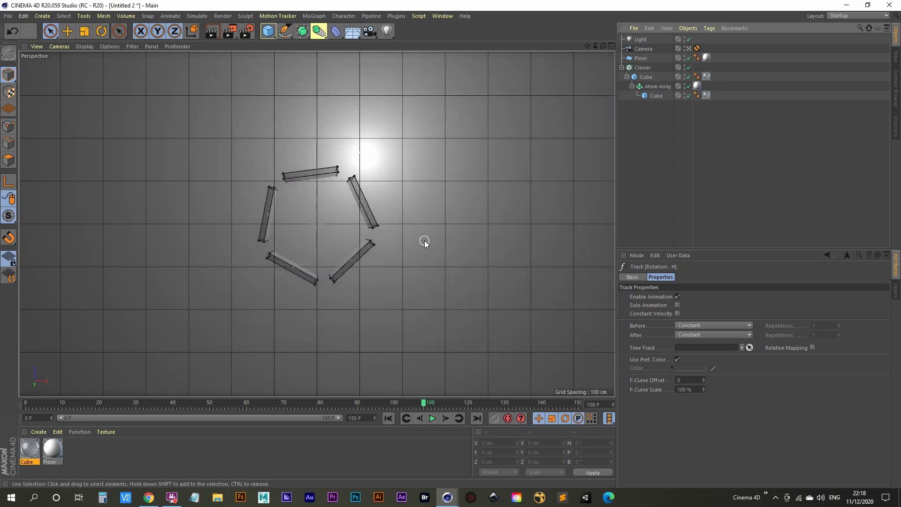